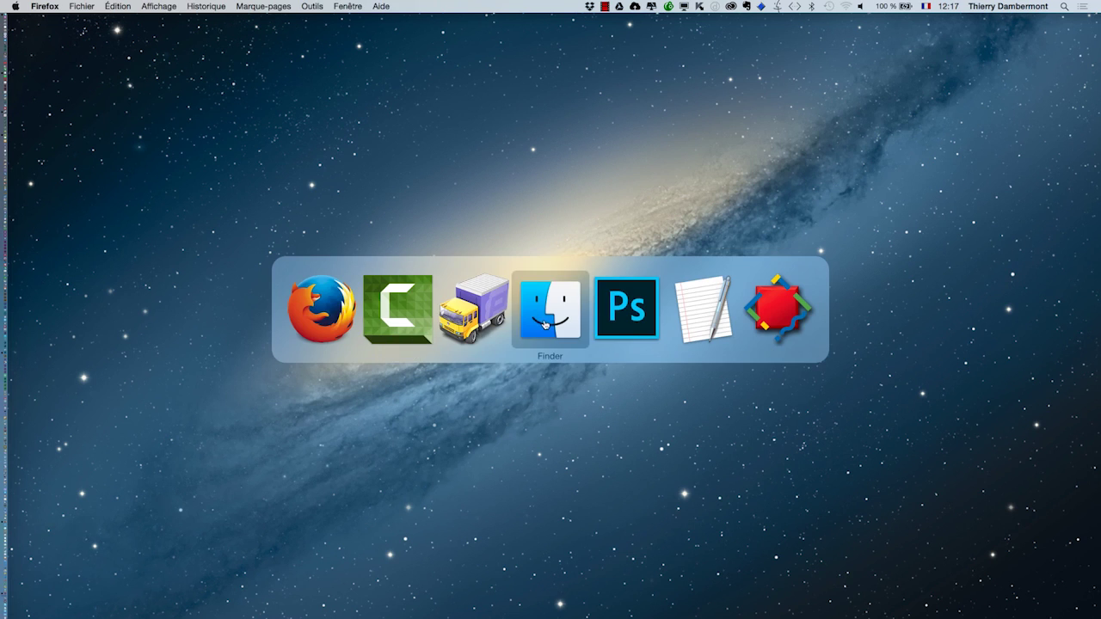
- Switch to Photoshop
click(537, 322)
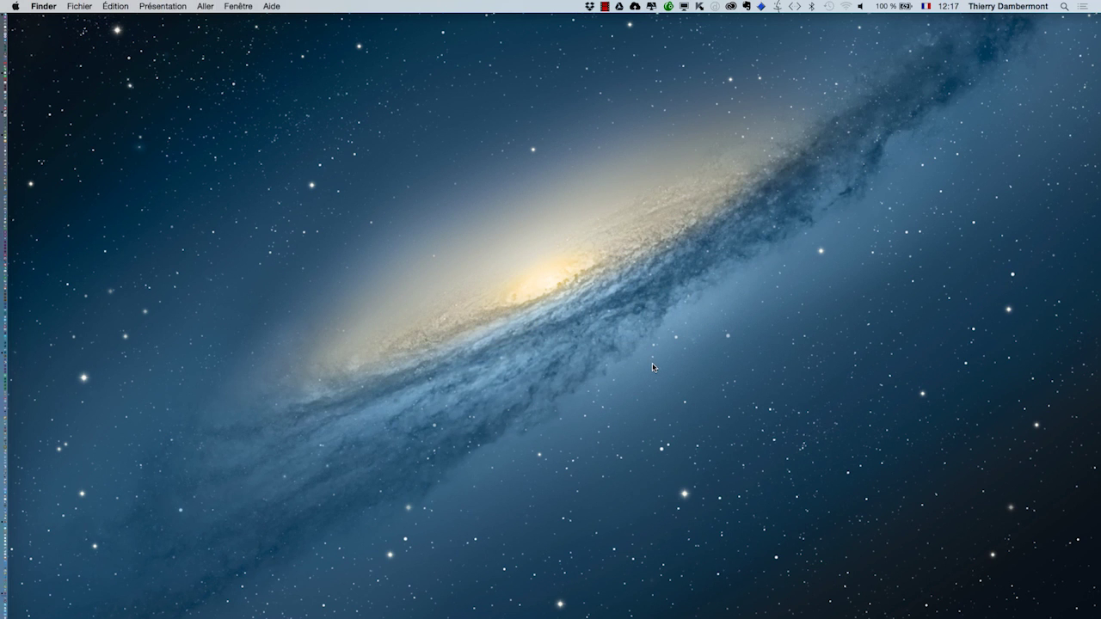
key(super+Tab)
key(super+Tab)
key(super+Tab)
key(super+Tab)
- Browse to the folder "Les scripts dans Photoshop - INCRUST MOTIF" for opening files and show its contents as thumbnails
click(112, 6)
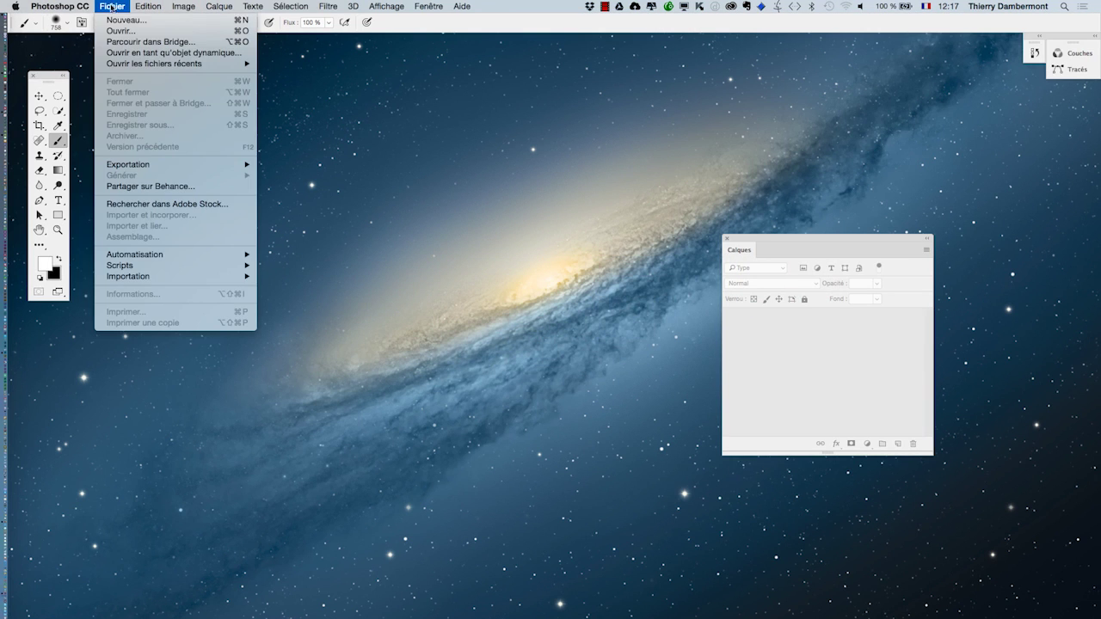
click(120, 31)
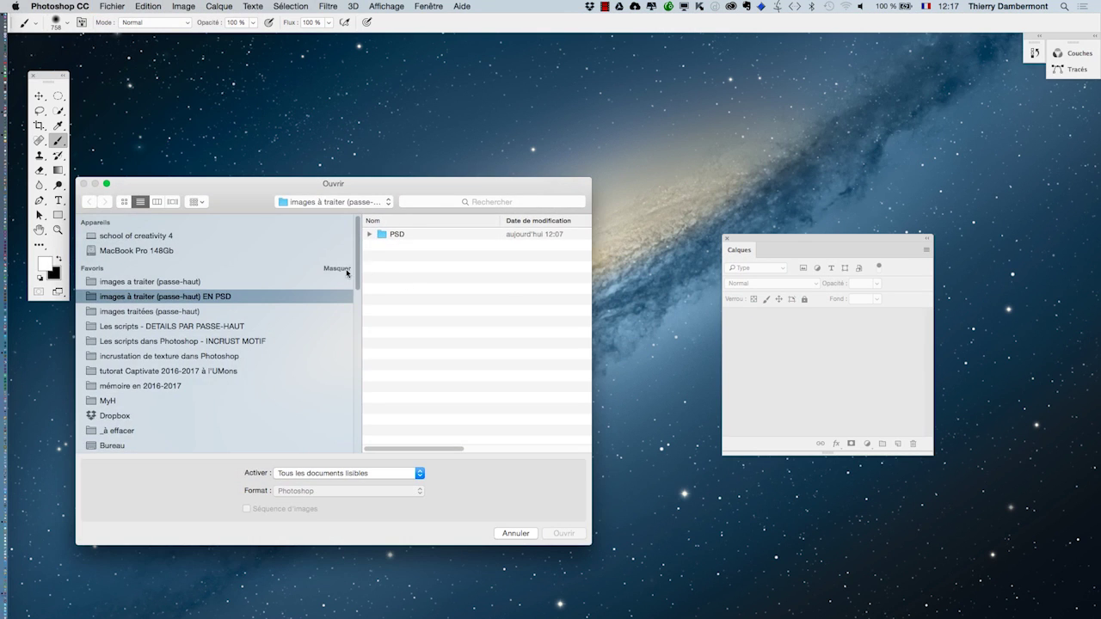
click(168, 357)
click(179, 343)
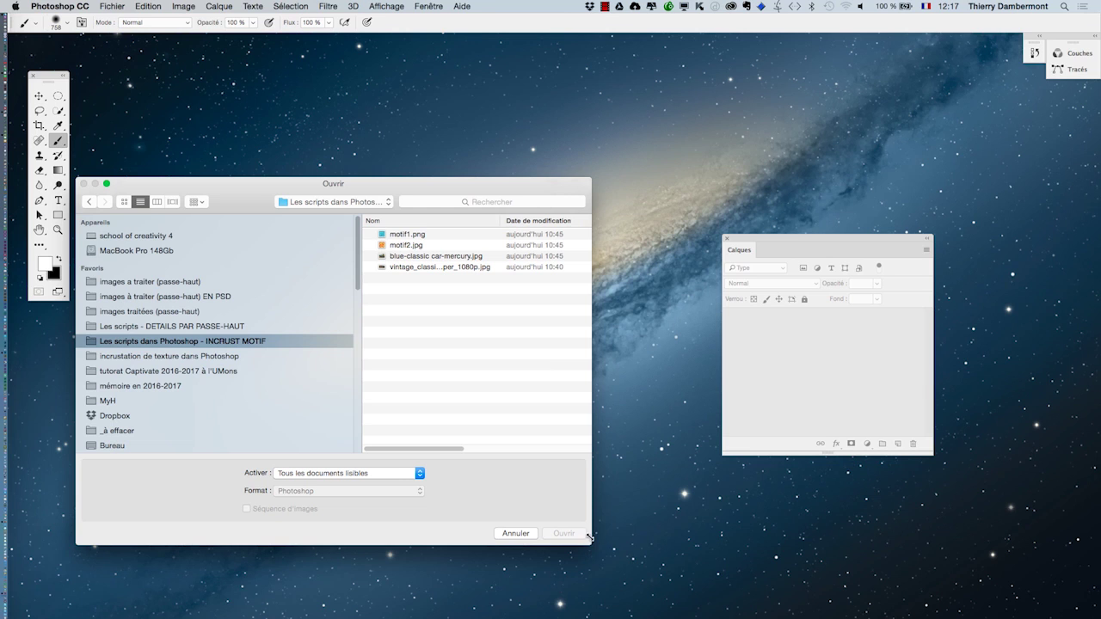
drag(590, 541, 799, 555)
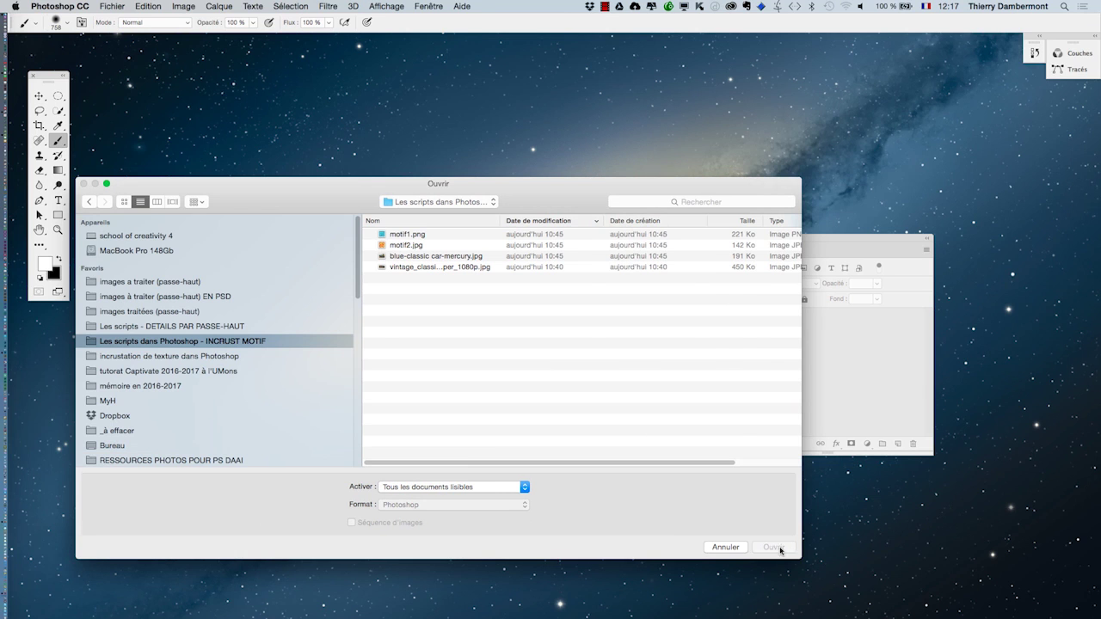
click(125, 202)
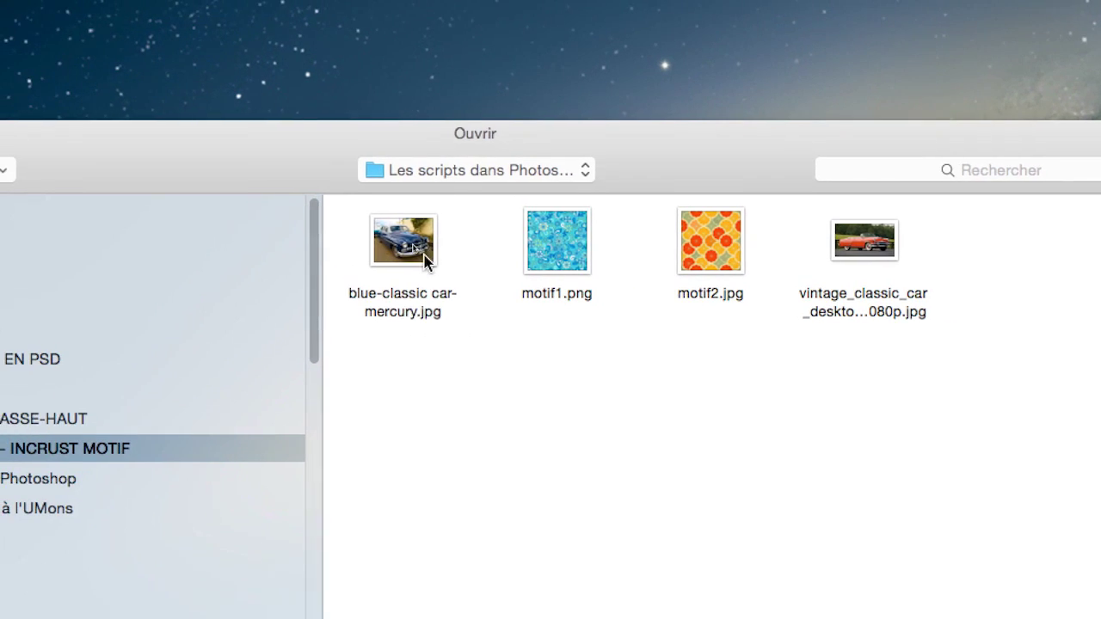
- Open blue-classic car-mercury.jpg and motif1.png together
click(332, 273)
click(469, 263)
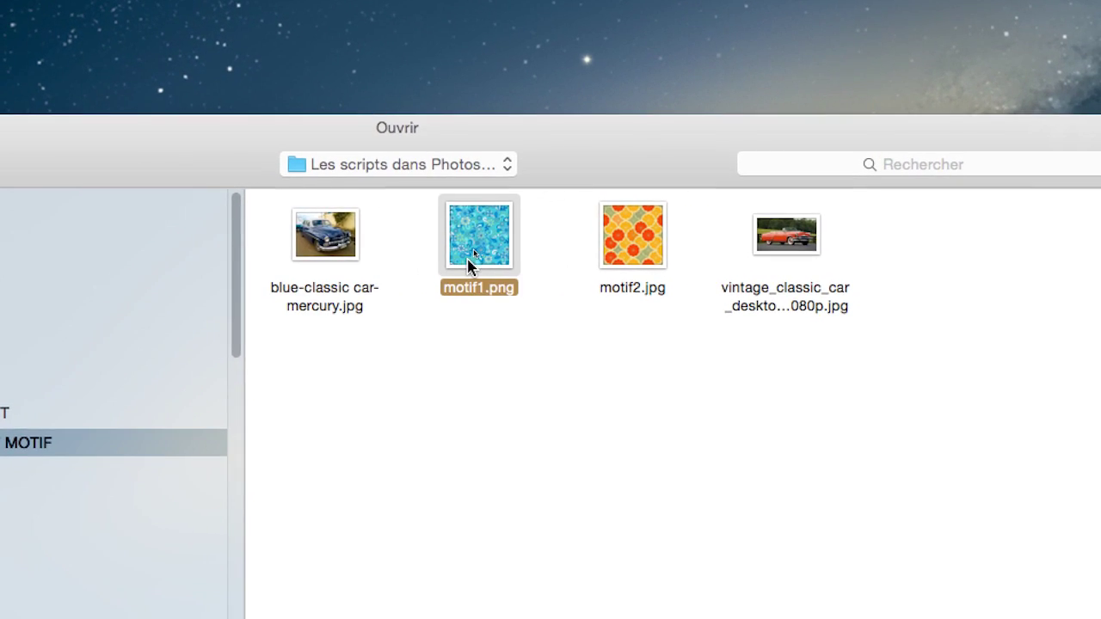
click(347, 253)
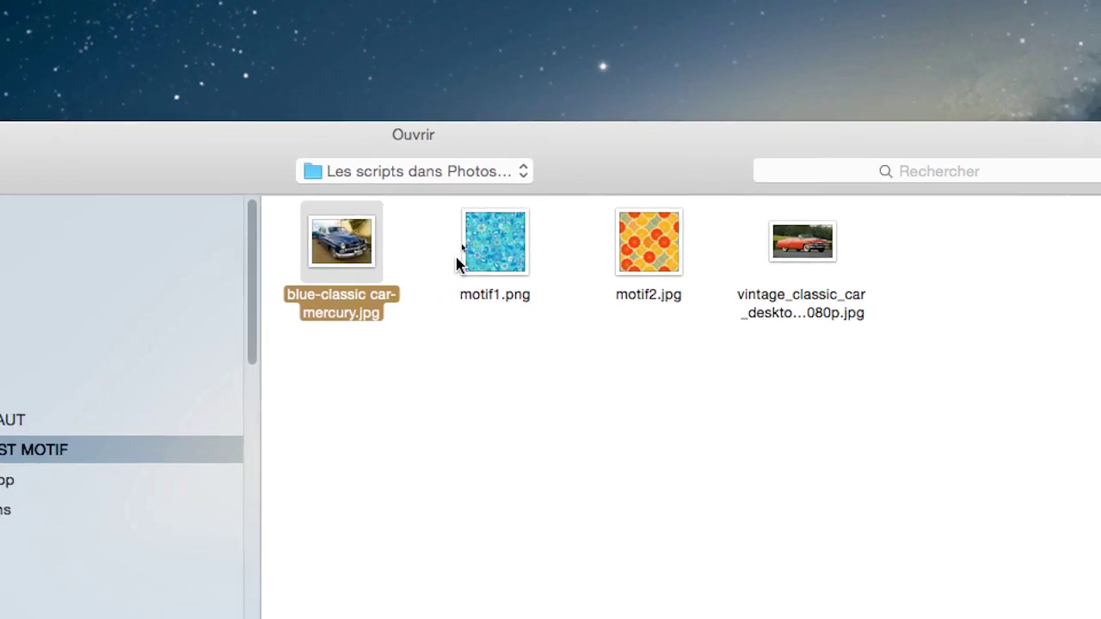
super+click(542, 261)
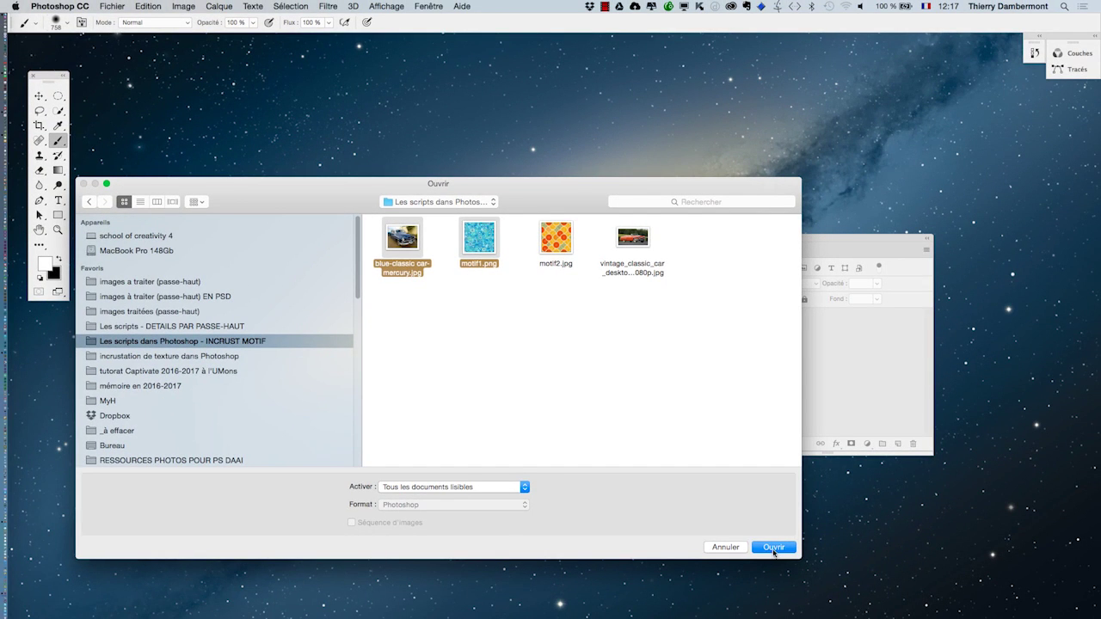
click(775, 548)
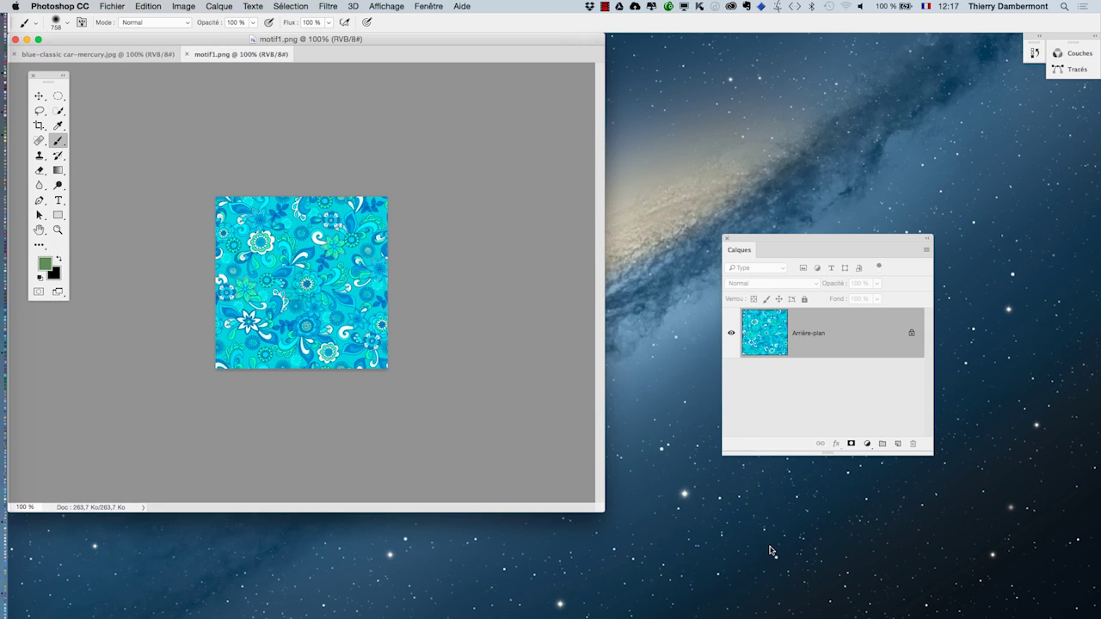
- Display motif1.png in full-screen mode with the menu bar and activate the Move tool
key(f)
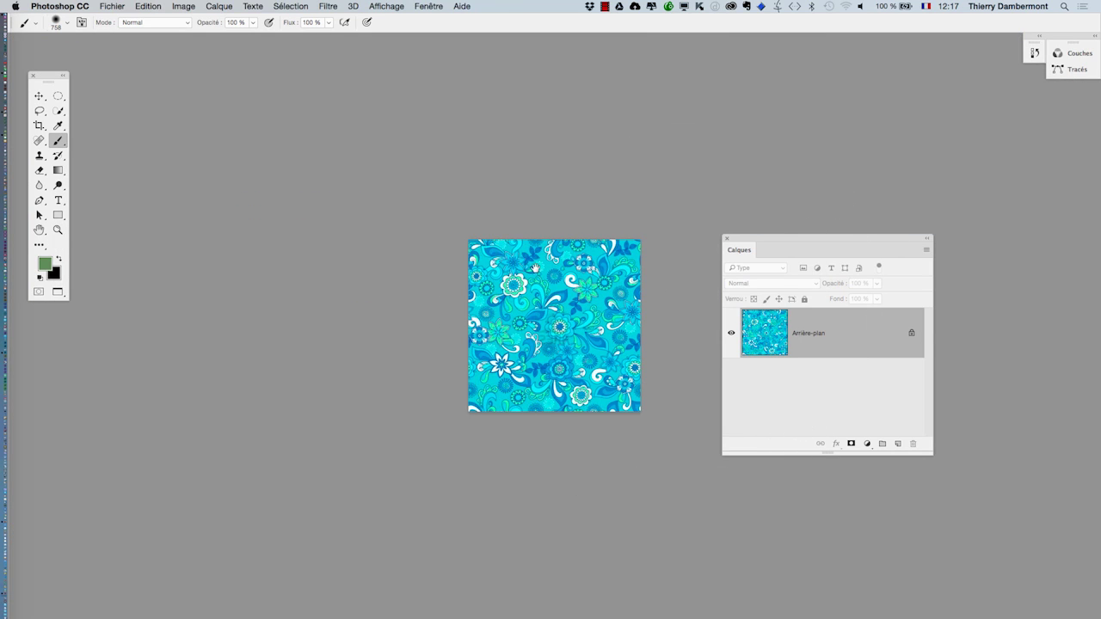
key(v)
drag(408, 280, 214, 236)
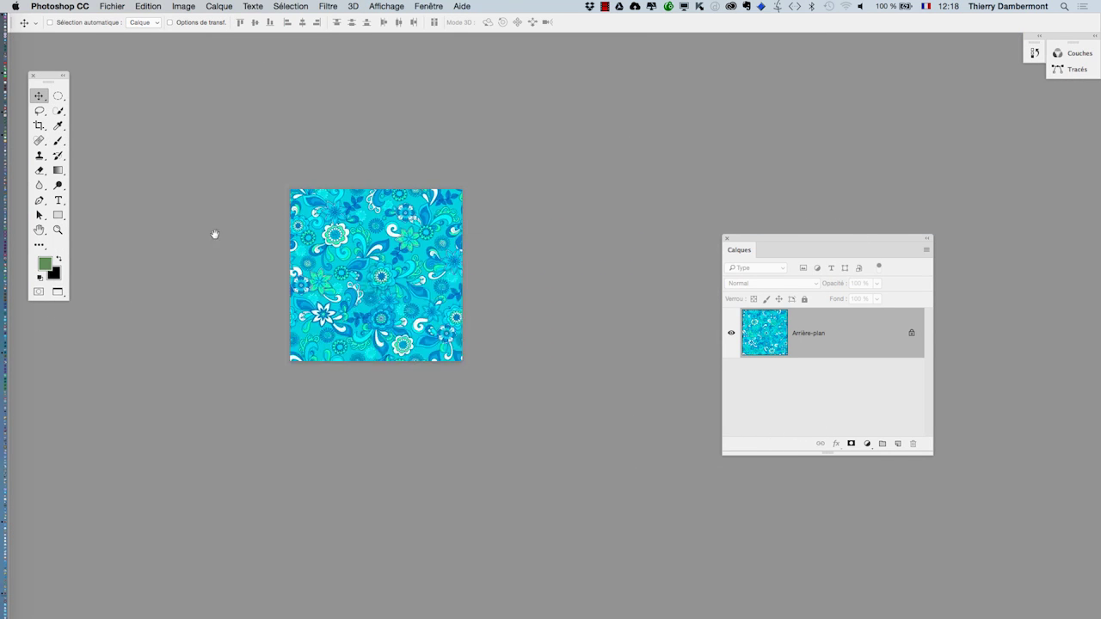
- Bring up the car photo and move the floating Calques panel clear of it
key(ctrl+Tab)
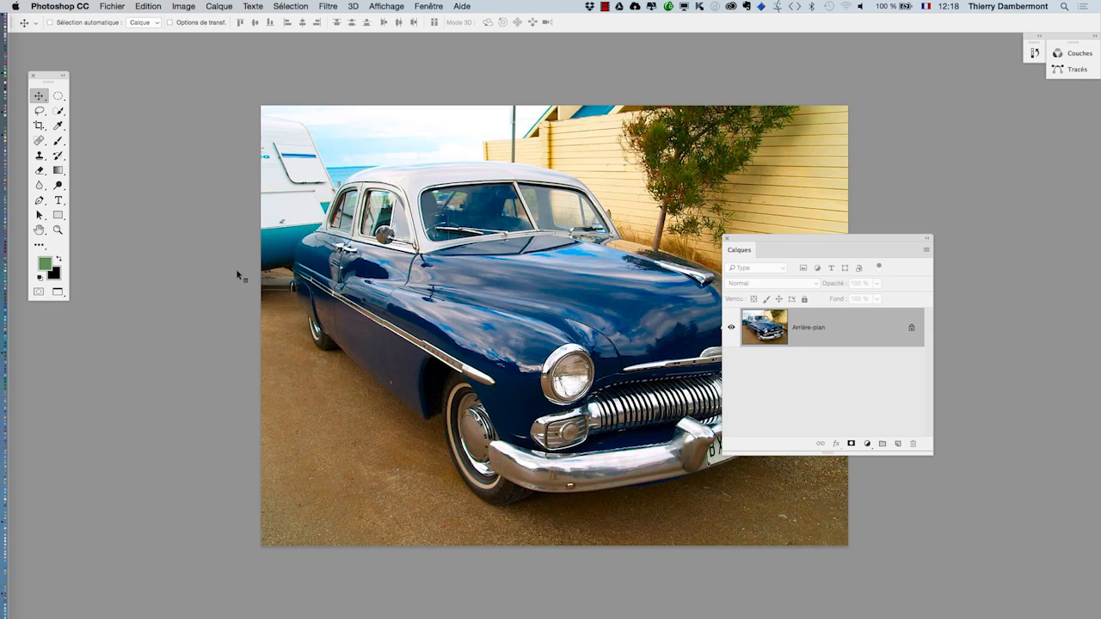
key(ctrl+Tab)
key(ctrl+Tab)
drag(745, 240, 906, 229)
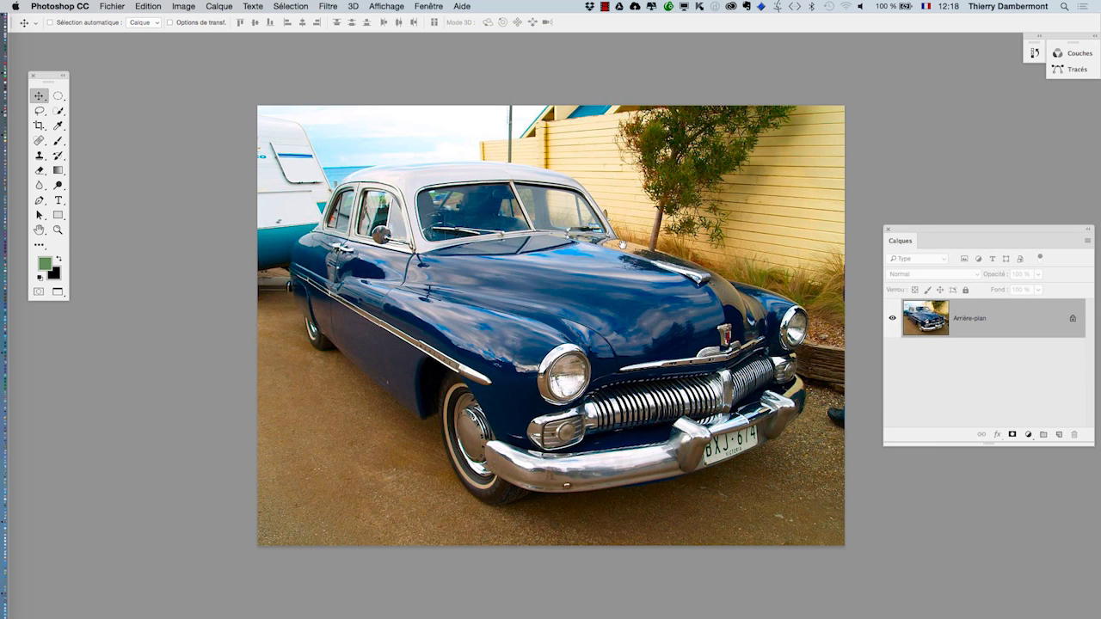
drag(622, 245, 508, 238)
- Compare the car photo with the motif image, ending on the car photo
key(ctrl+Tab)
key(ctrl+Tab)
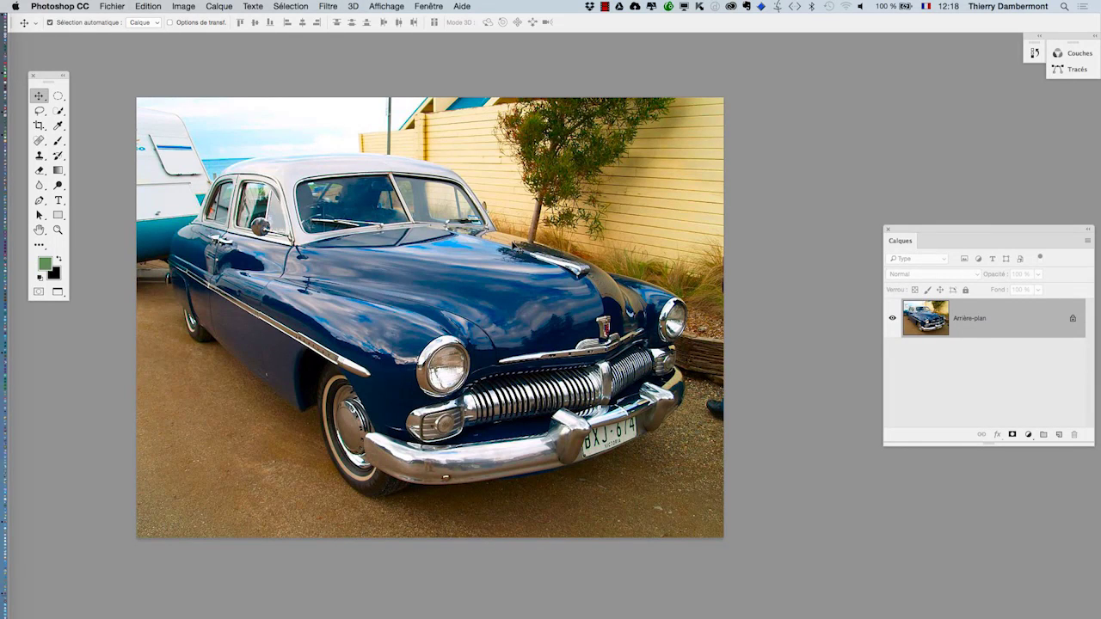
key(ctrl+Tab)
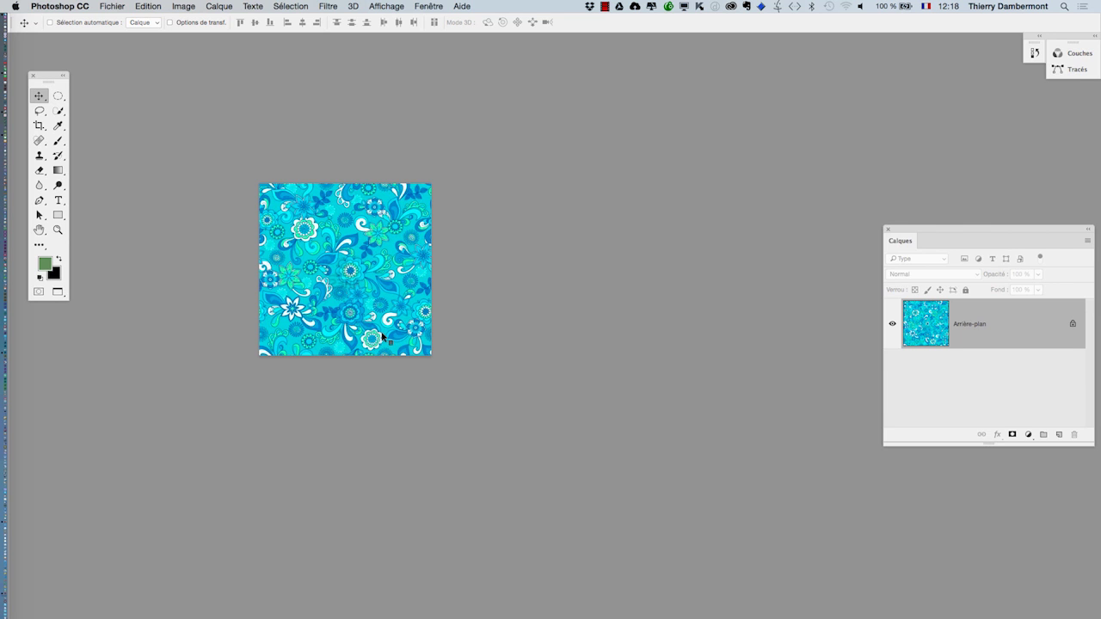
key(ctrl+Tab)
drag(359, 328, 305, 320)
- Show the Actions panel and place it beside the Calques panel without covering it
click(428, 6)
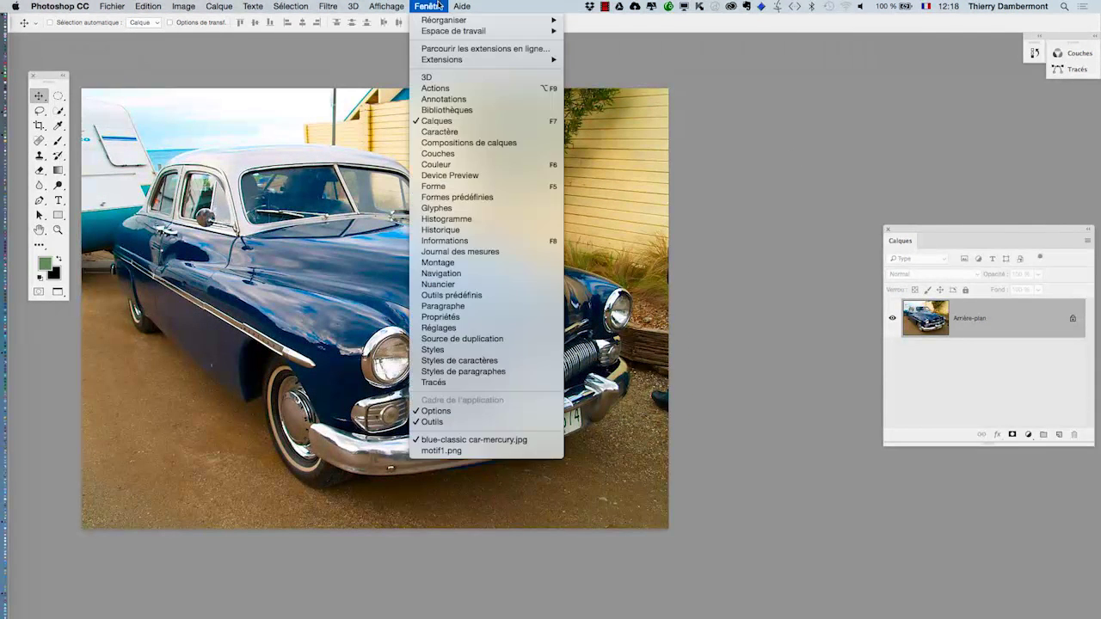
click(454, 90)
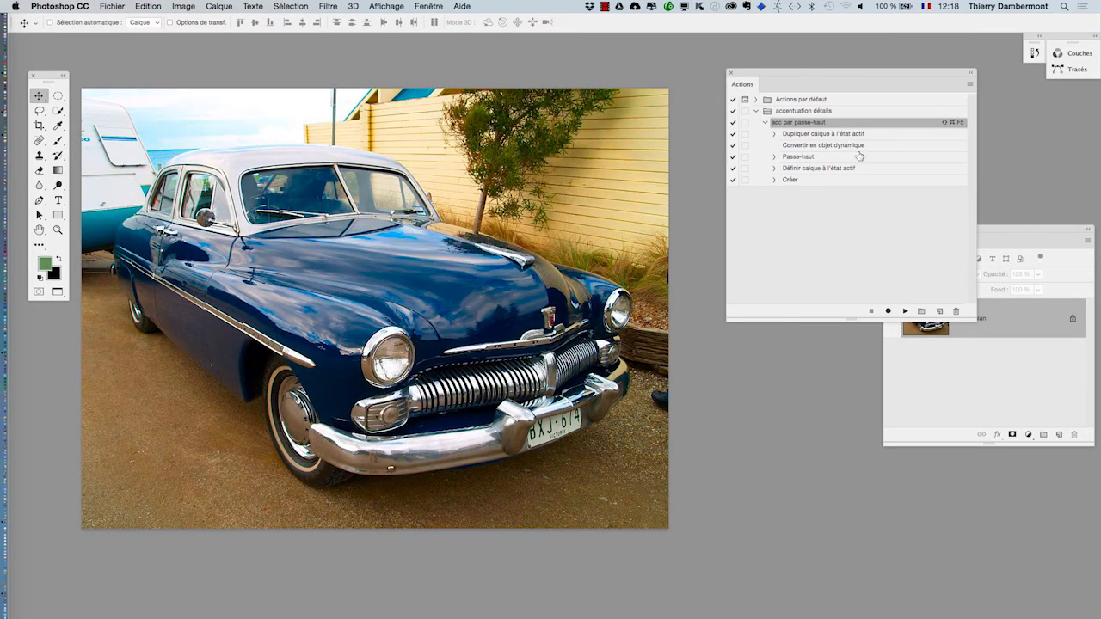
drag(783, 77, 594, 79)
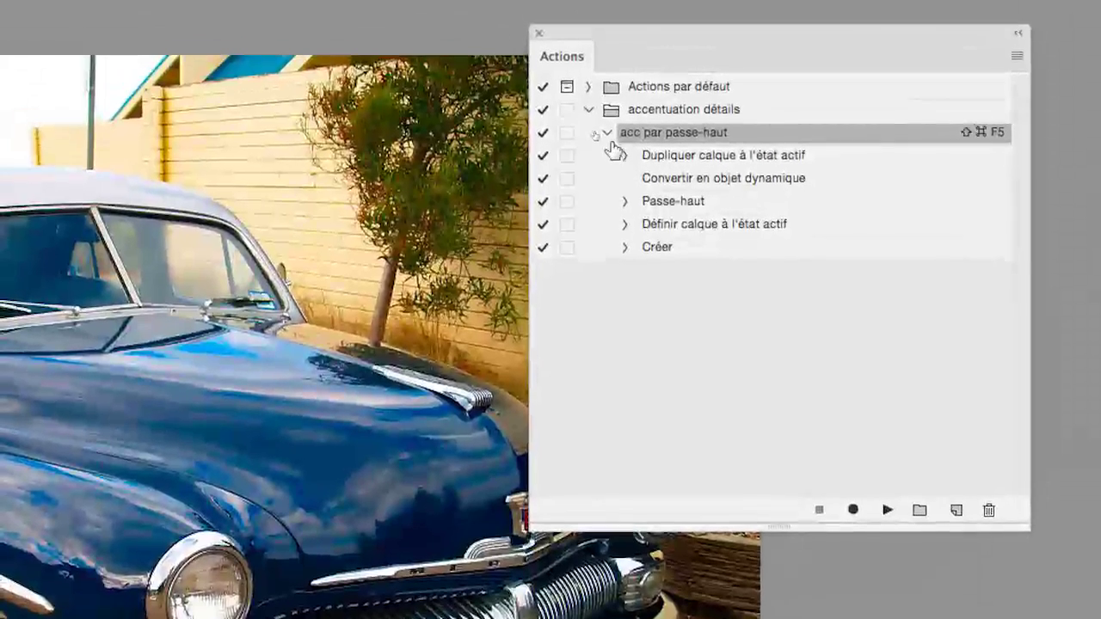
- Collapse the "accentuation détails" set and its action, and shrink and reposition the Actions panel
click(607, 133)
click(687, 110)
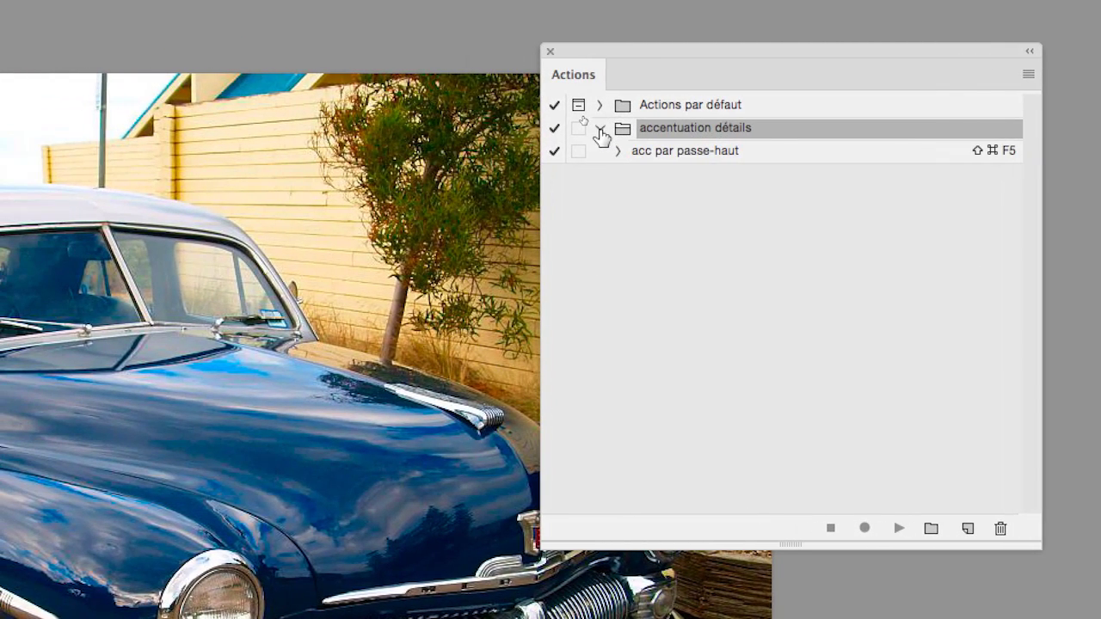
click(600, 129)
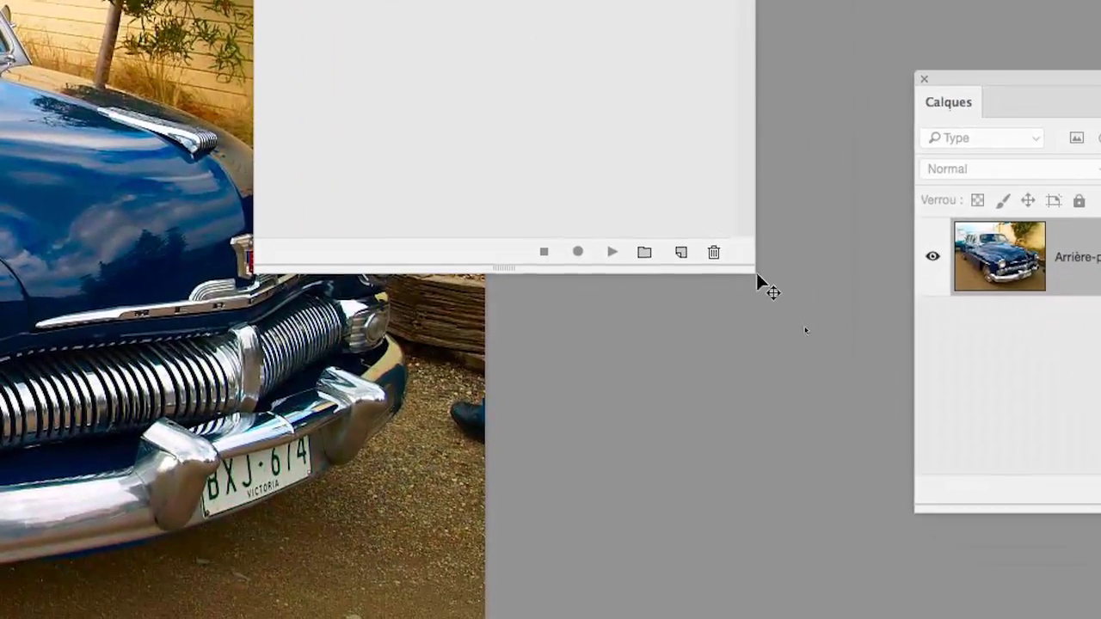
drag(756, 272, 728, 216)
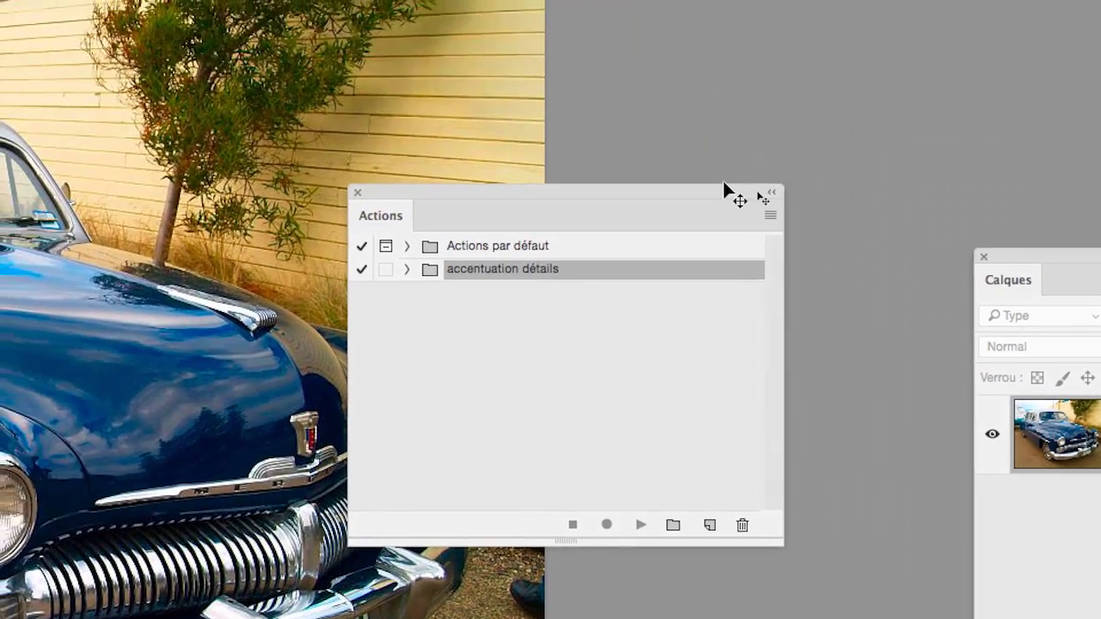
drag(723, 185, 749, 233)
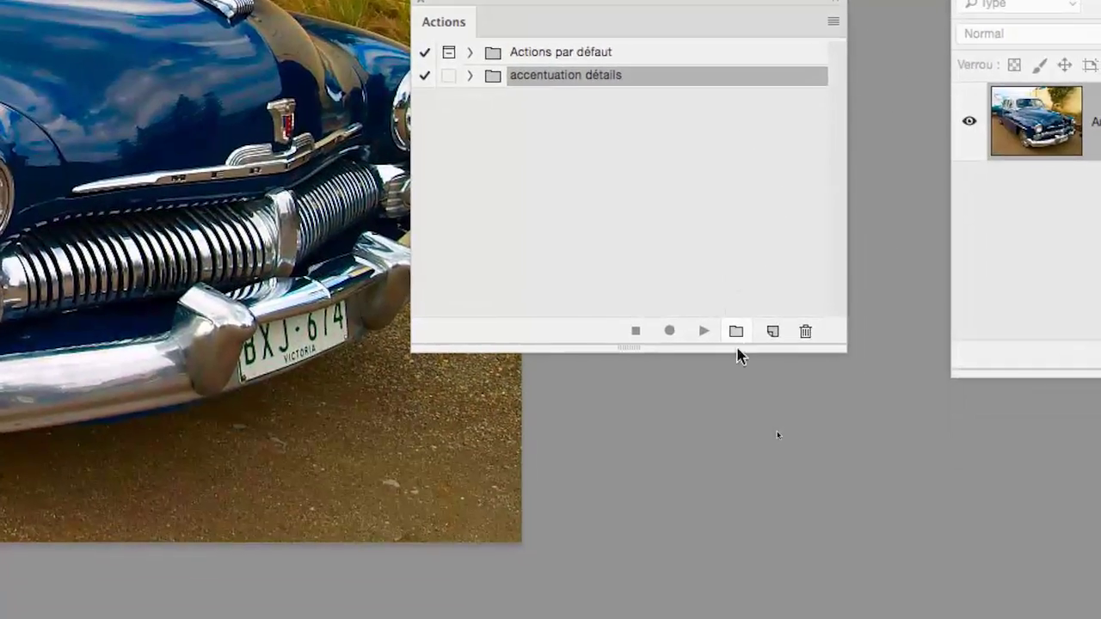
- Create a new action set named "incrustations de motifs"
click(735, 336)
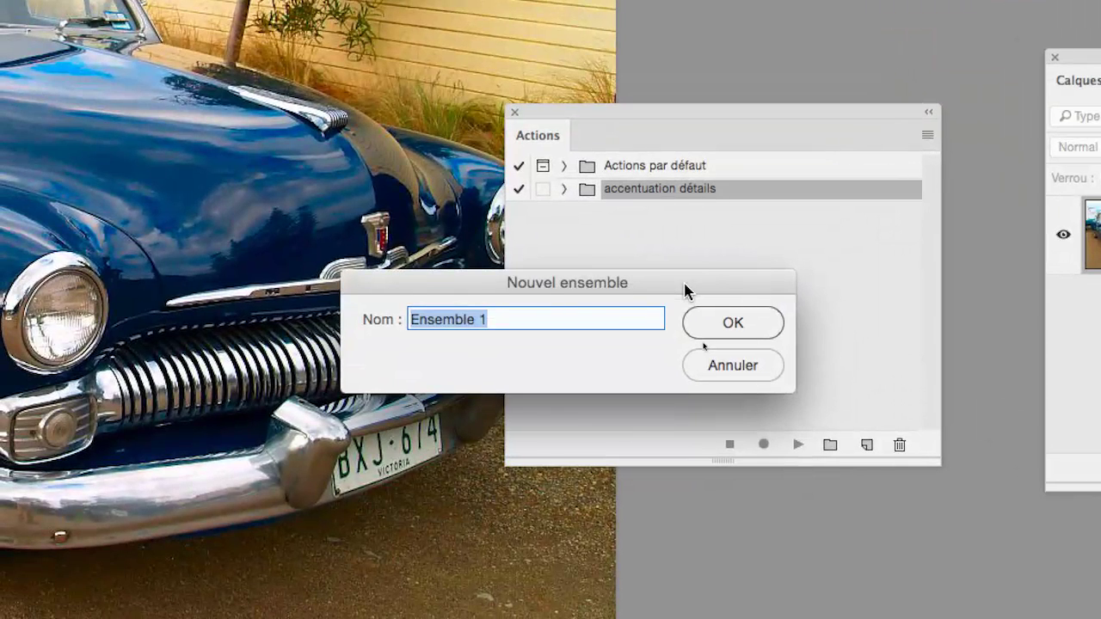
text(incrustation mor)
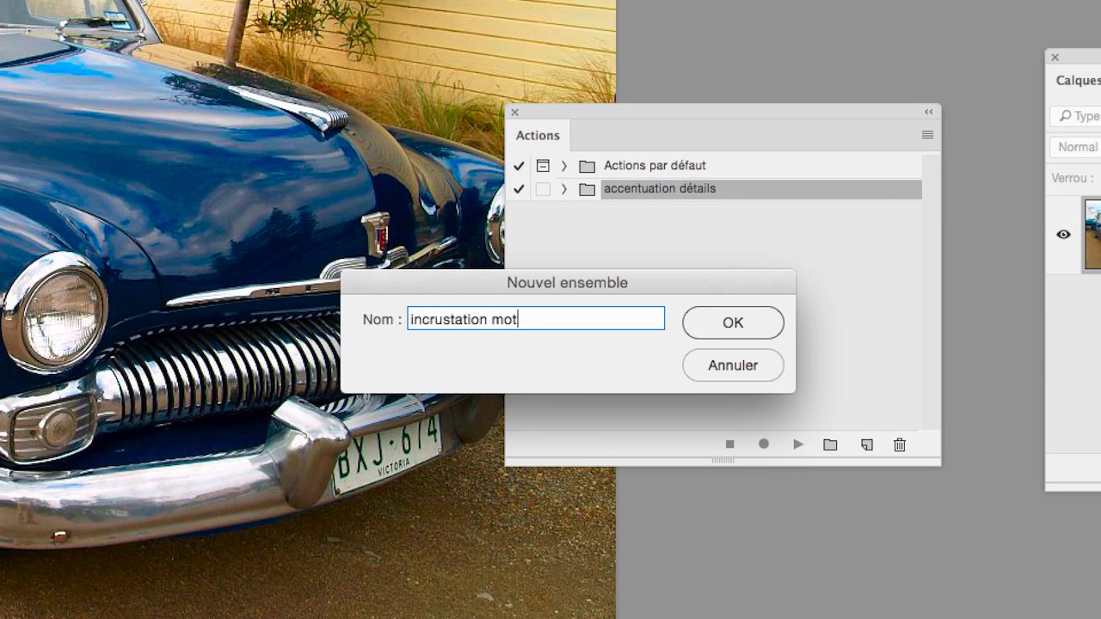
text(ifs)
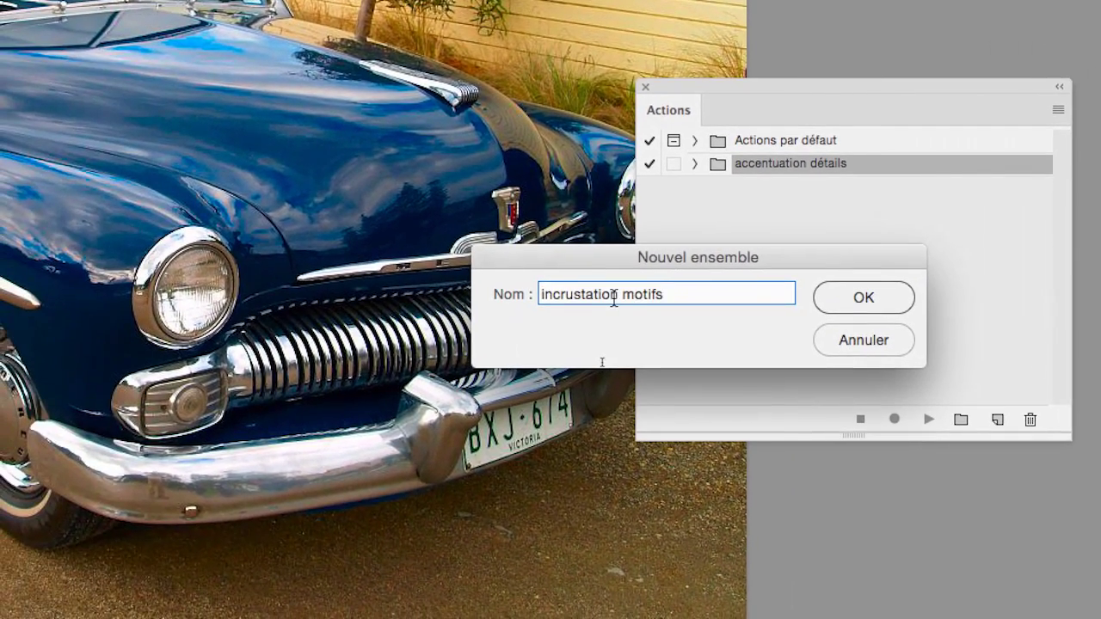
triple_click(434, 301)
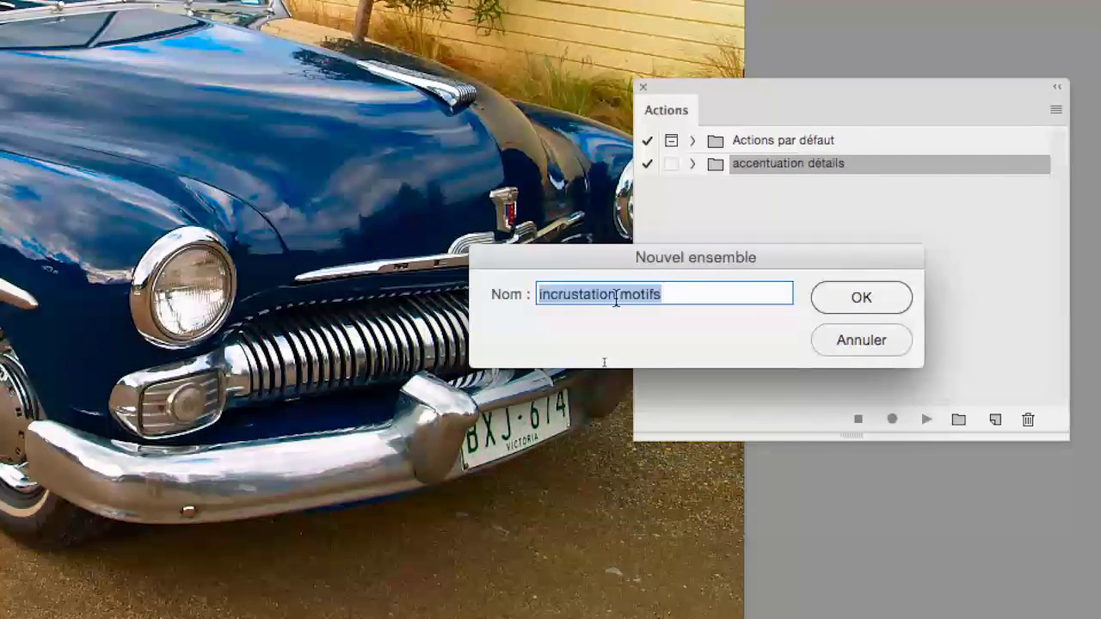
text(semble 1)
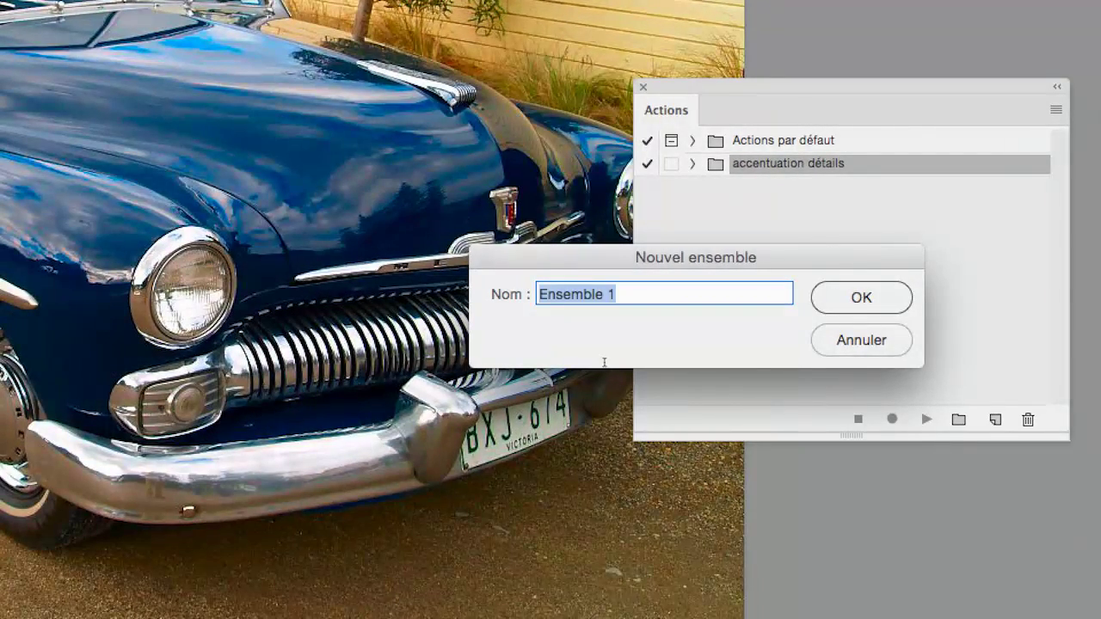
text(incrustat)
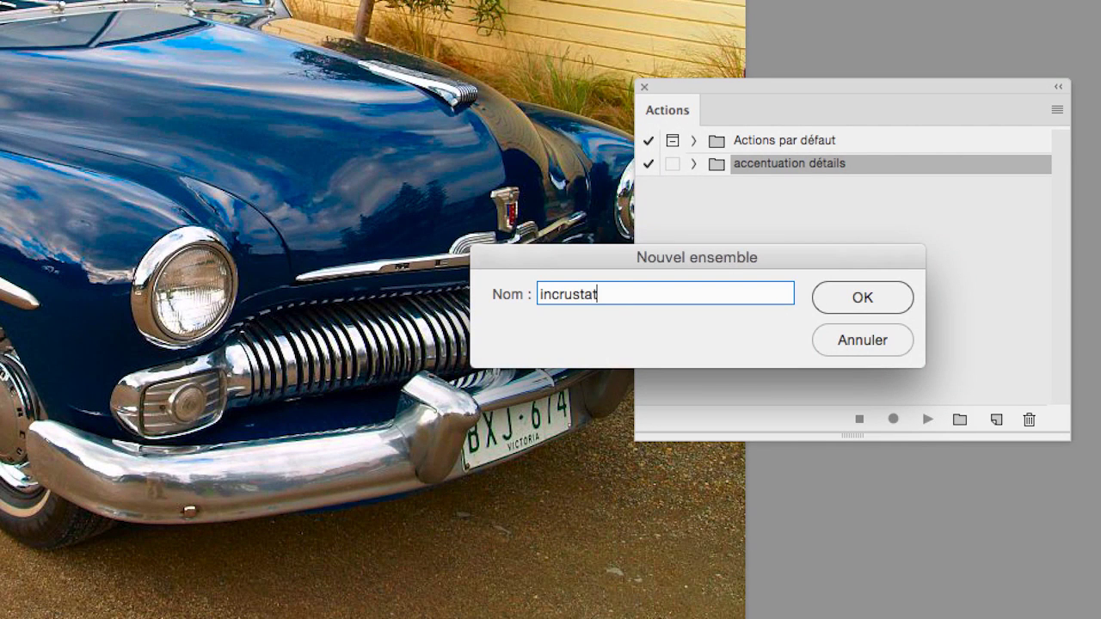
text(ions de motifs)
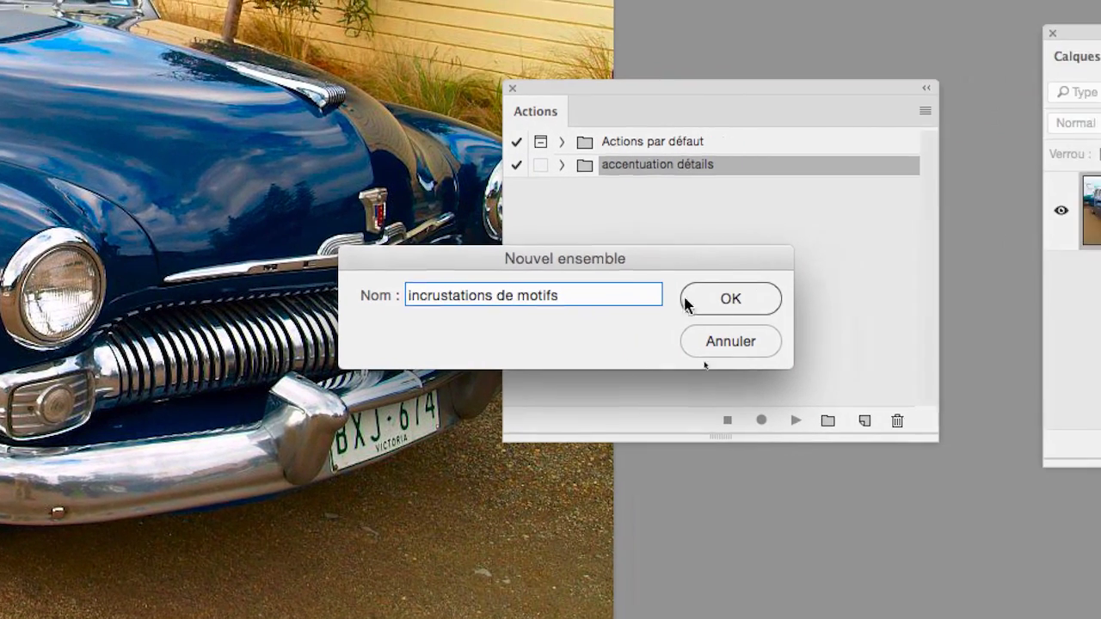
click(824, 296)
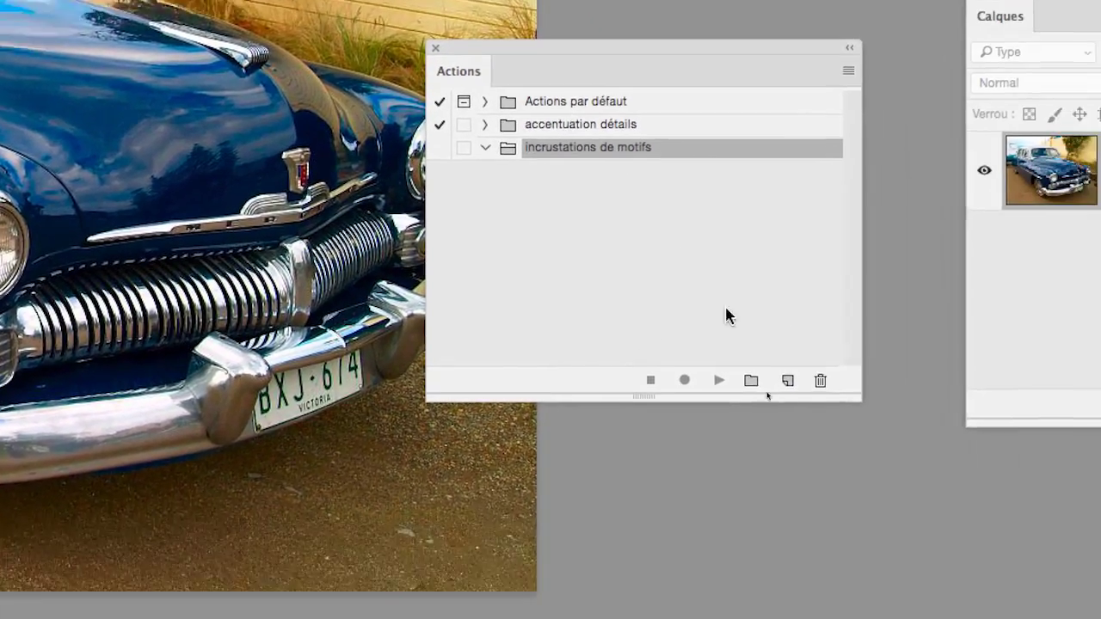
- Create an action named "incruster texture av ombr et lum" in the "incrustations de motifs" set and stop its recording
click(787, 380)
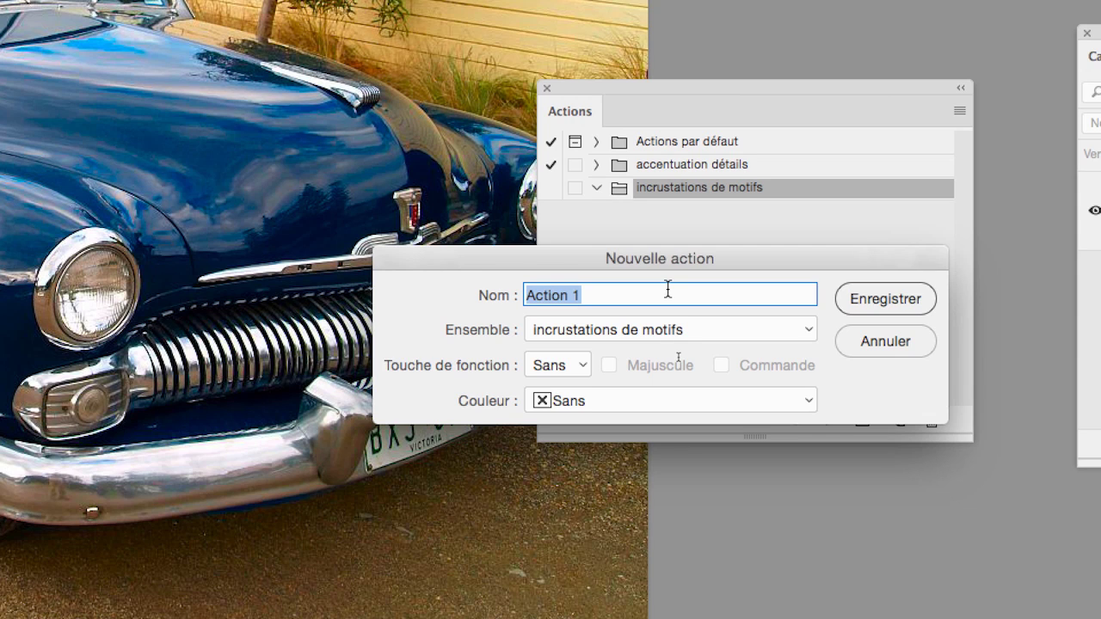
key(BackSpace)
text(incrus)
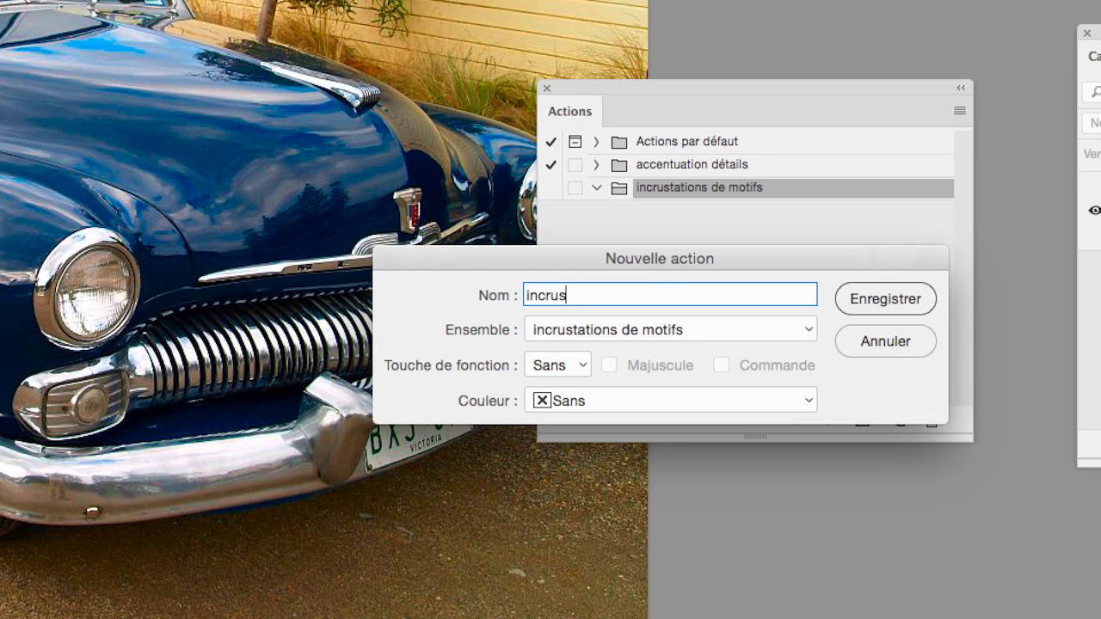
text(ter texture av)
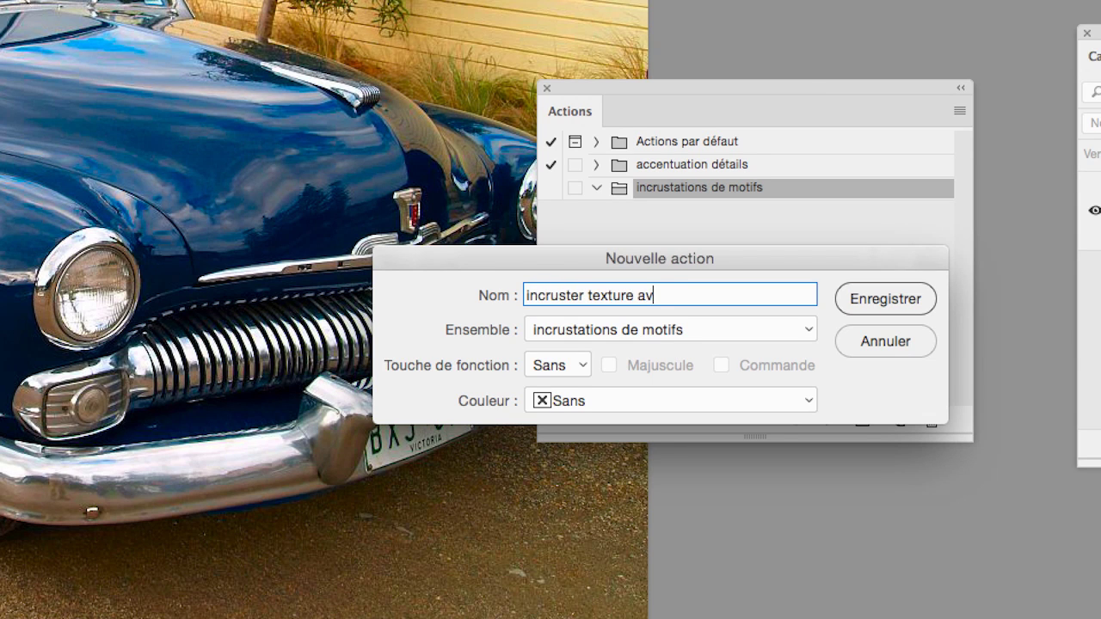
text( ombr et lum)
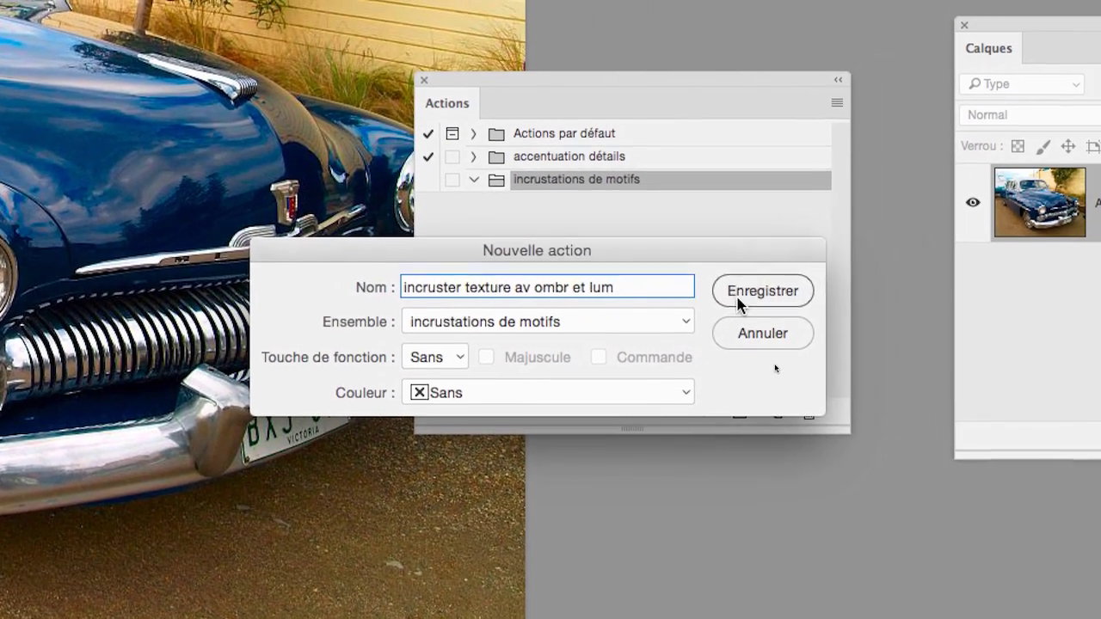
click(806, 283)
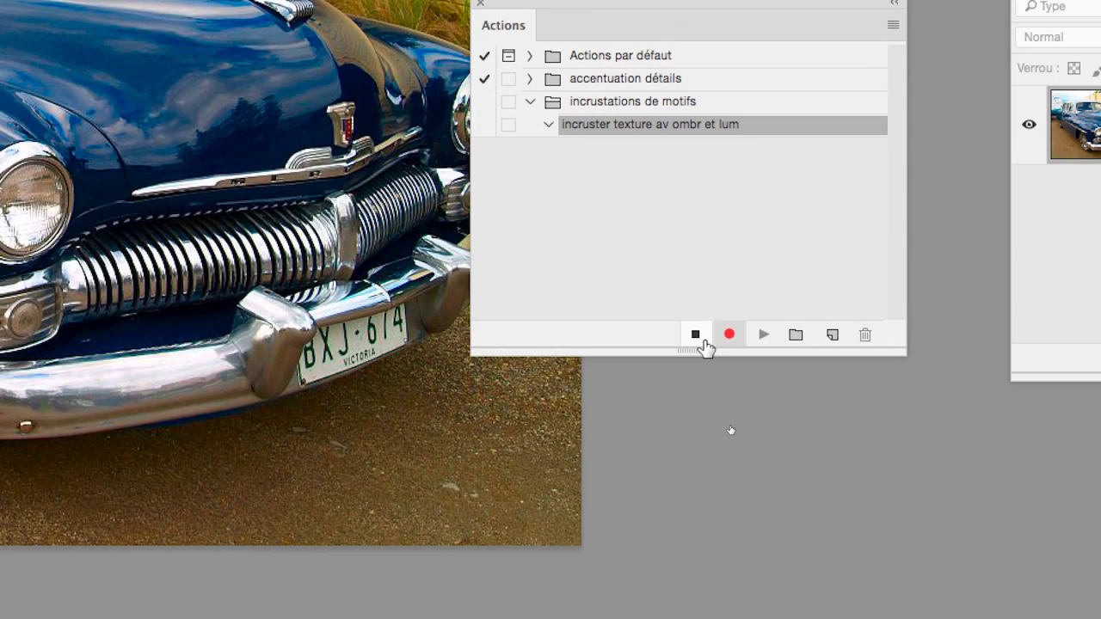
click(641, 415)
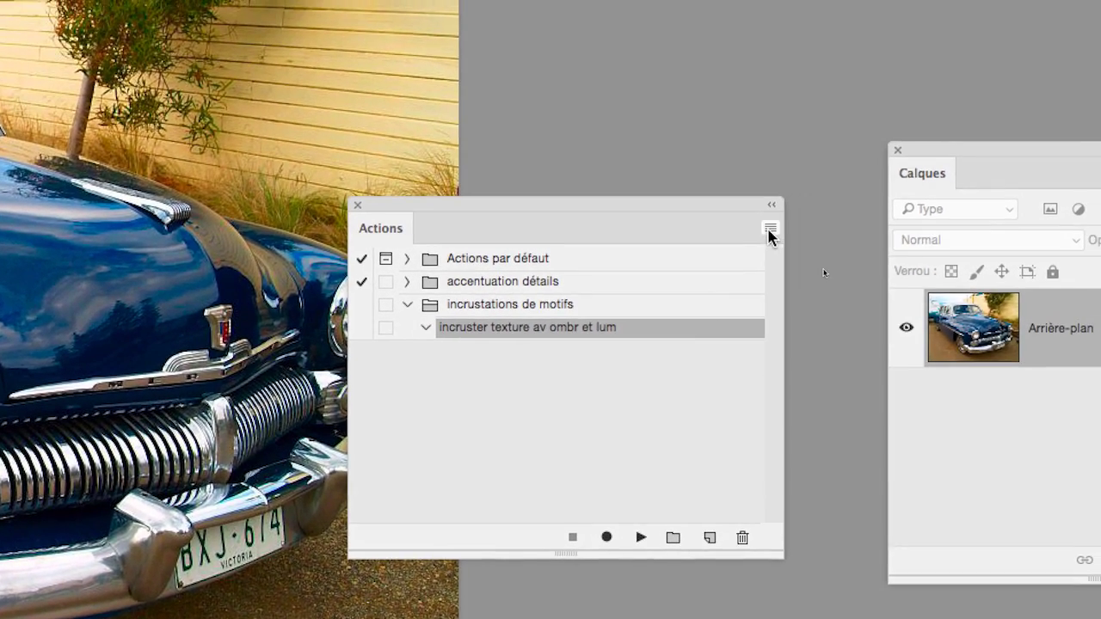
- Insert a stop that allows continuing: "pour que ce script fonctionne il faut avoir été sur l'image d'un motif (répété ou non), avoir fait Edition/Tout Sélectionner, puis Edition/Copier."
click(908, 164)
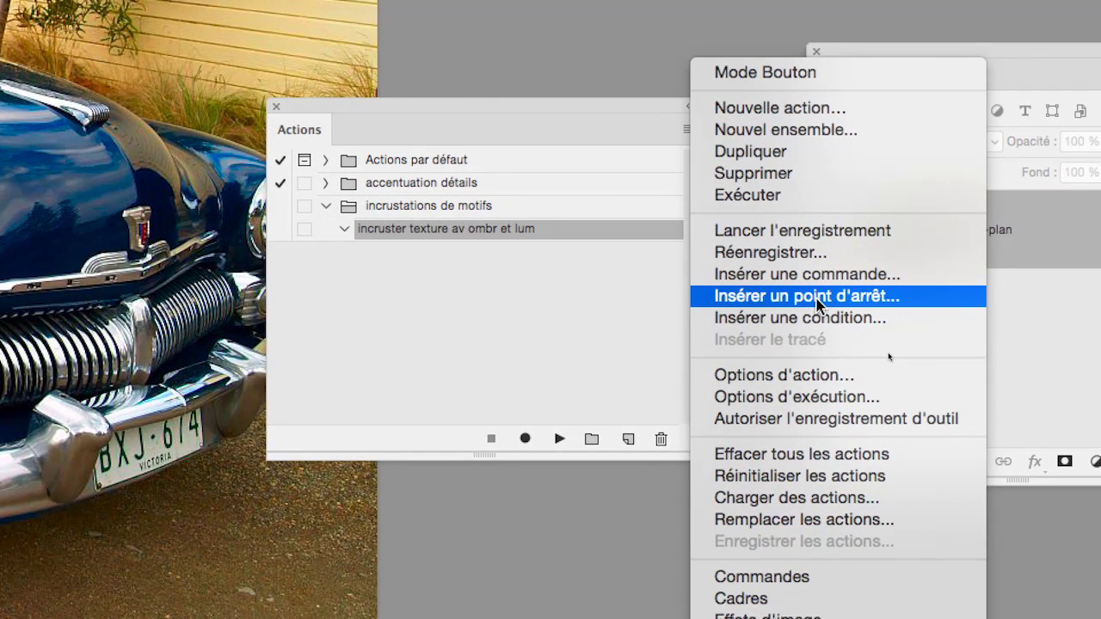
click(816, 297)
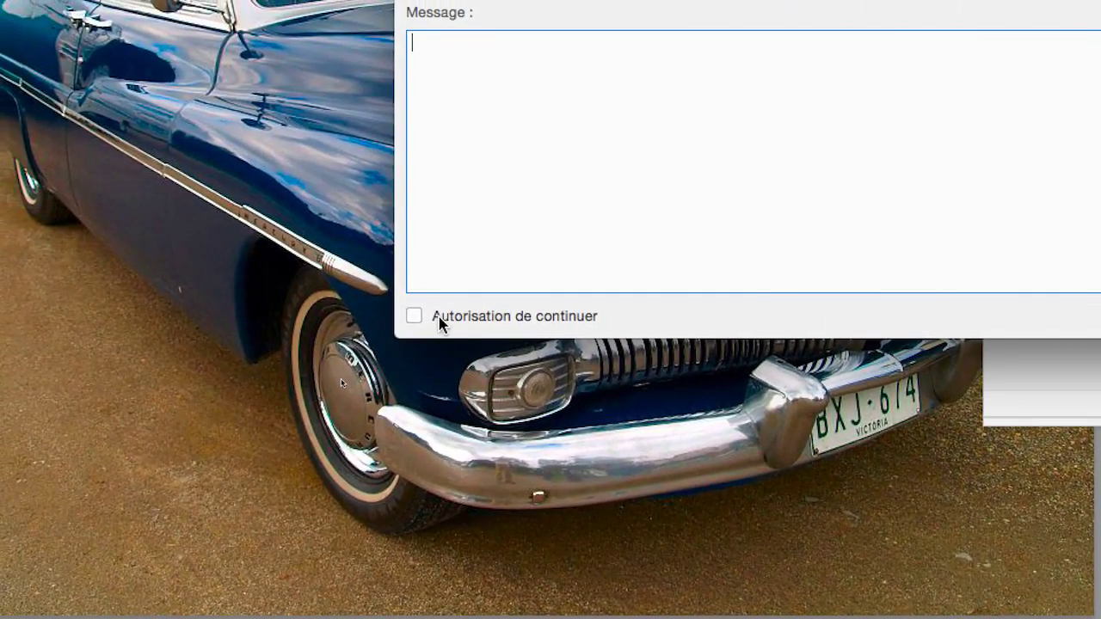
click(442, 320)
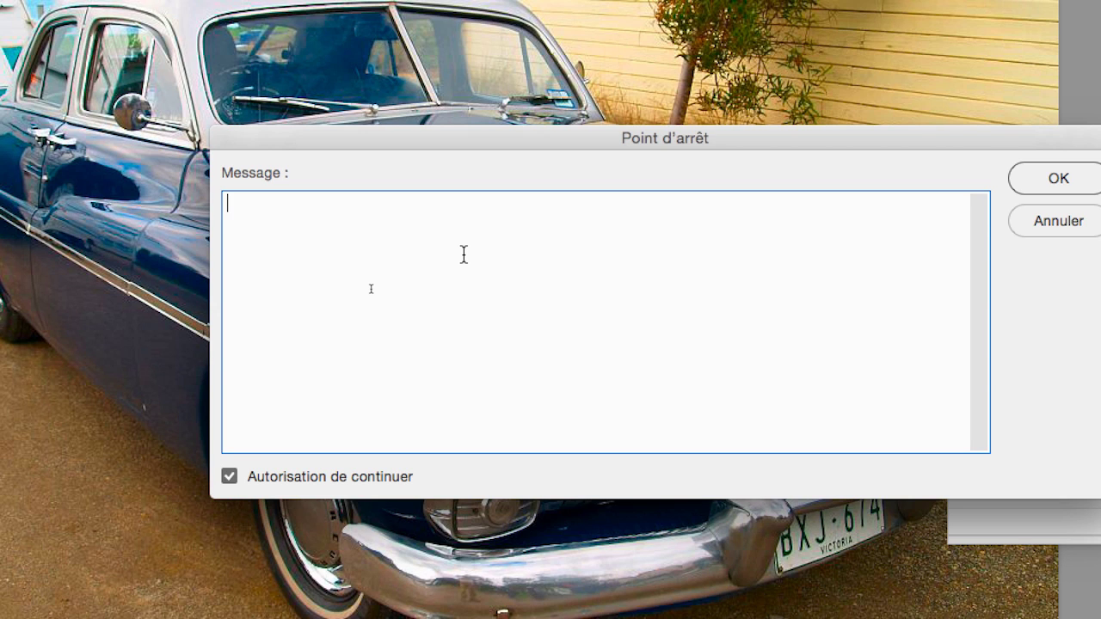
text(pour que ce script)
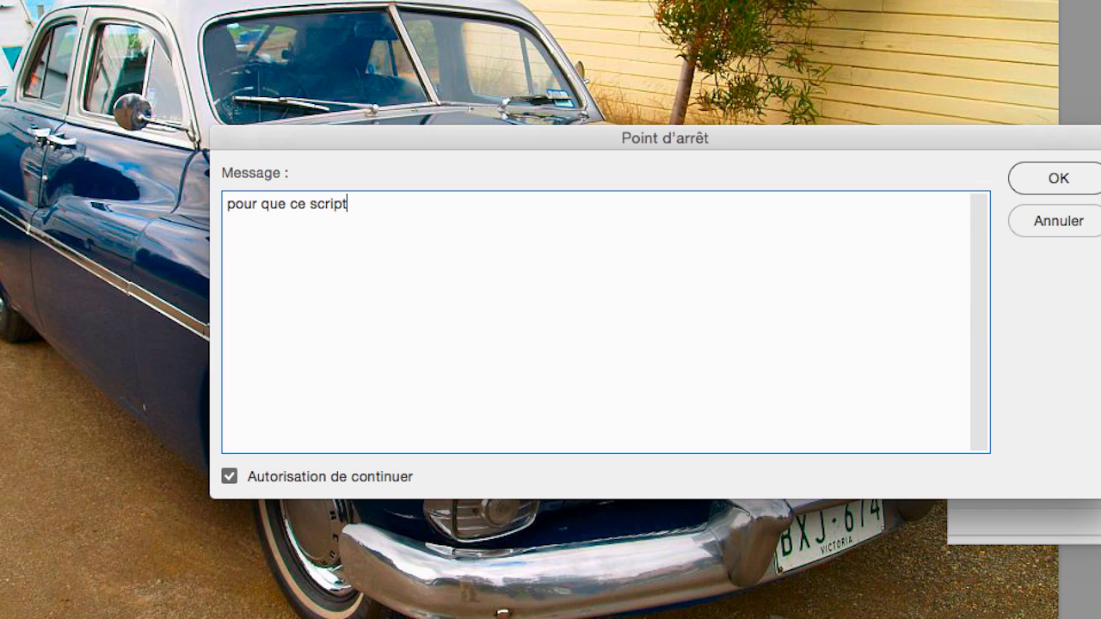
text( fonctionne il faut avoir é)
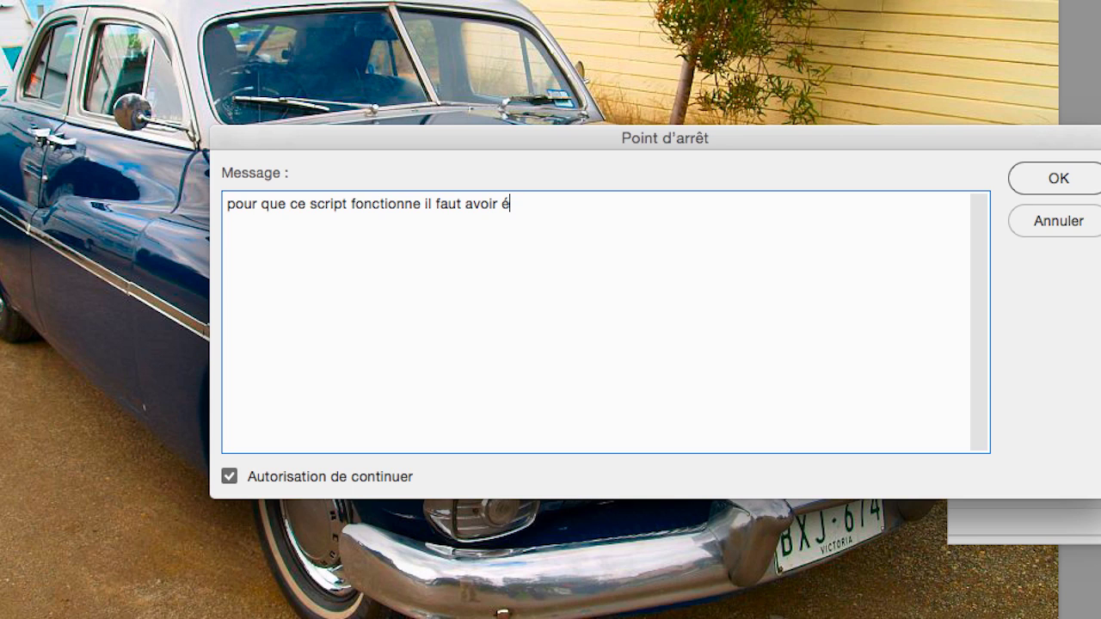
text(rté sur l'image )
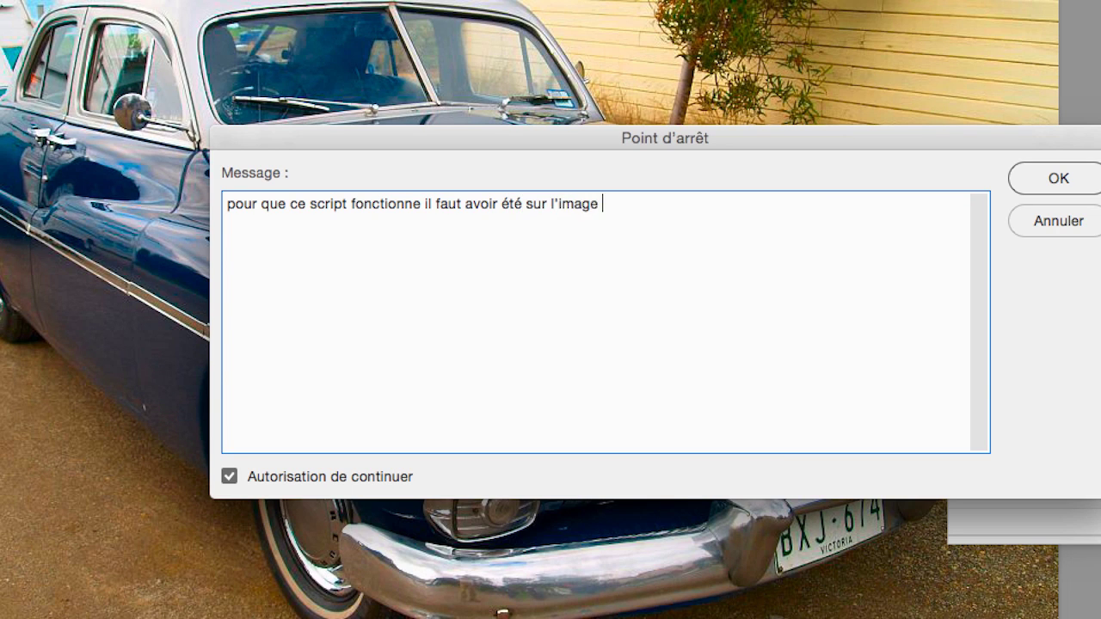
text(d'un motif (répété ou n)
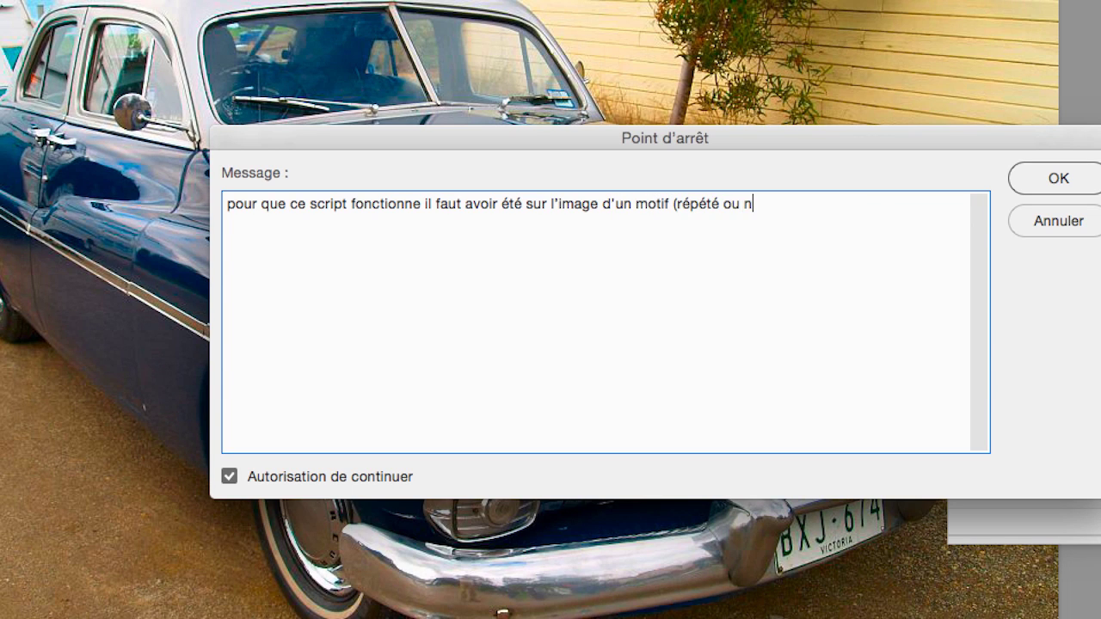
text(on), avoir fait)
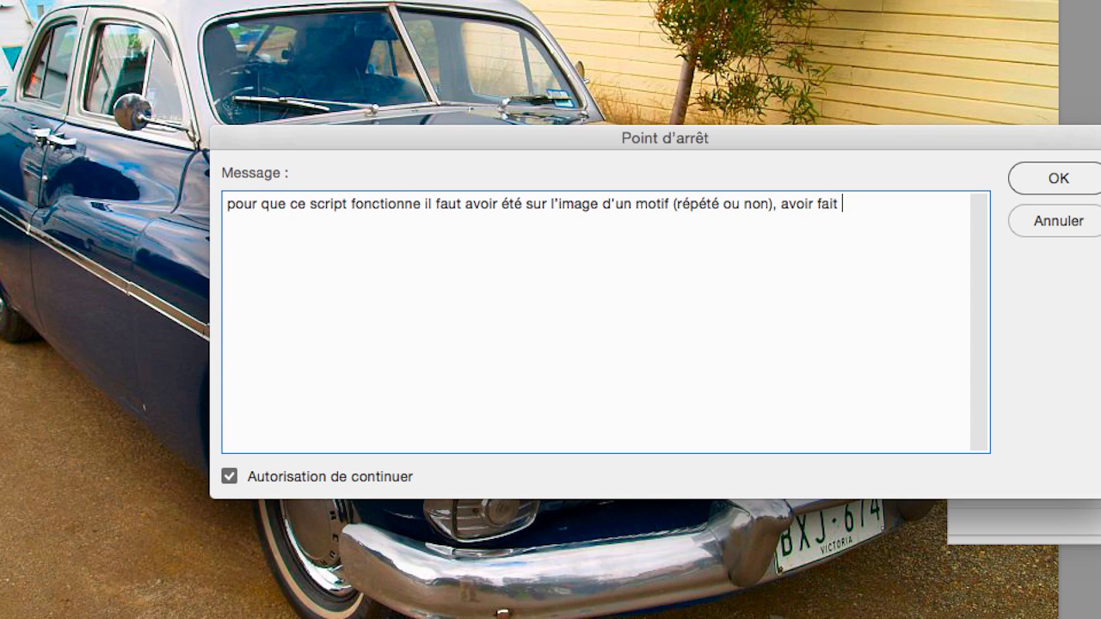
text( Edition/Tout Sélecti)
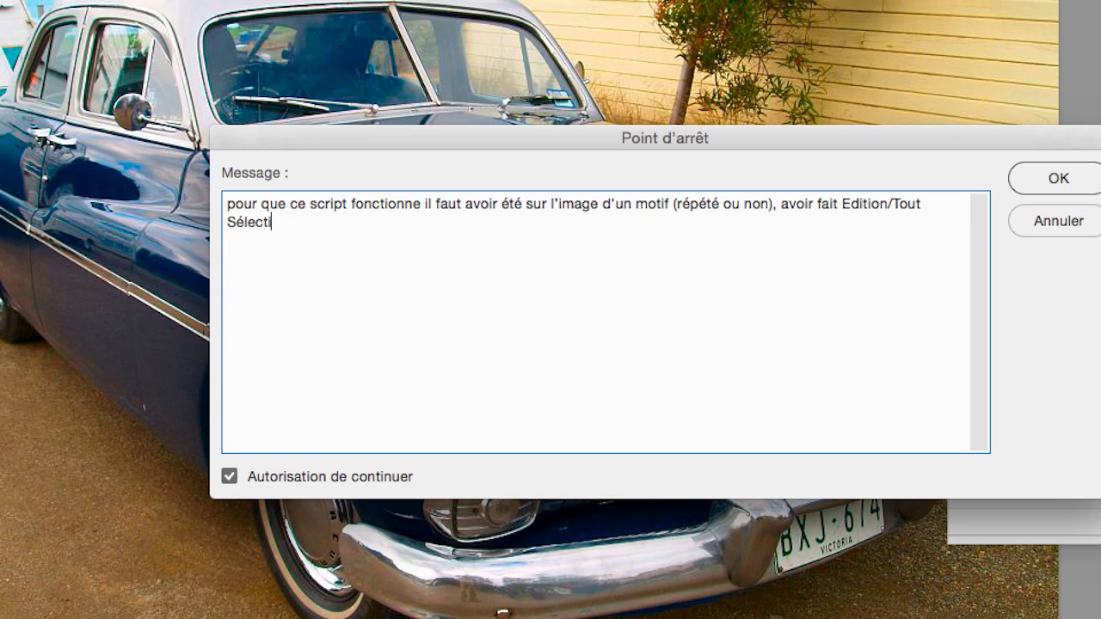
text(onner, puis Edition/)
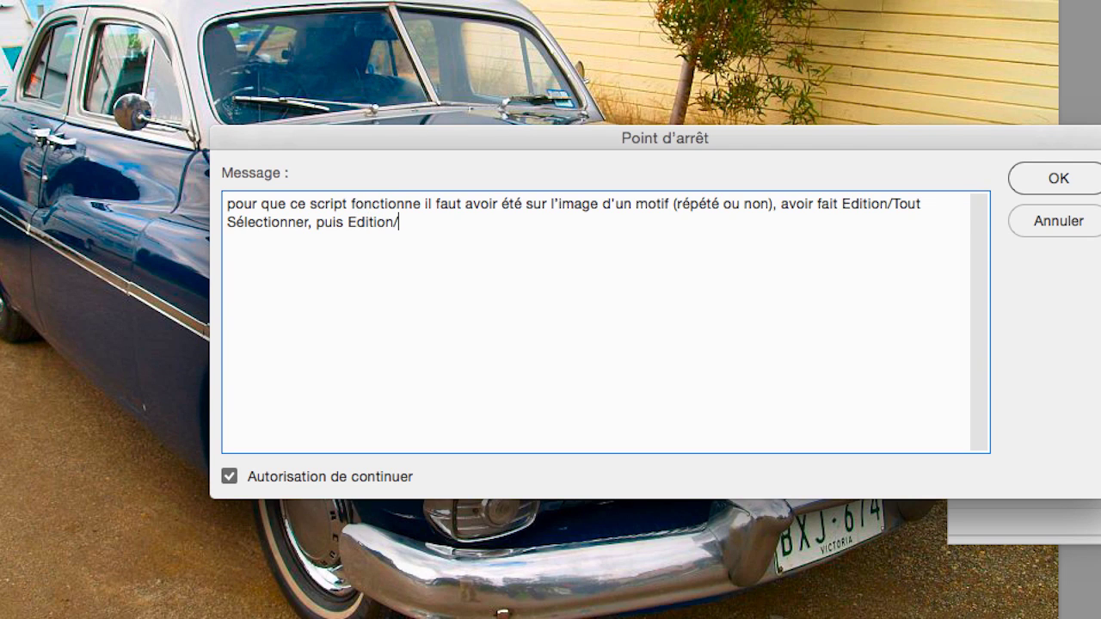
text(Copier.)
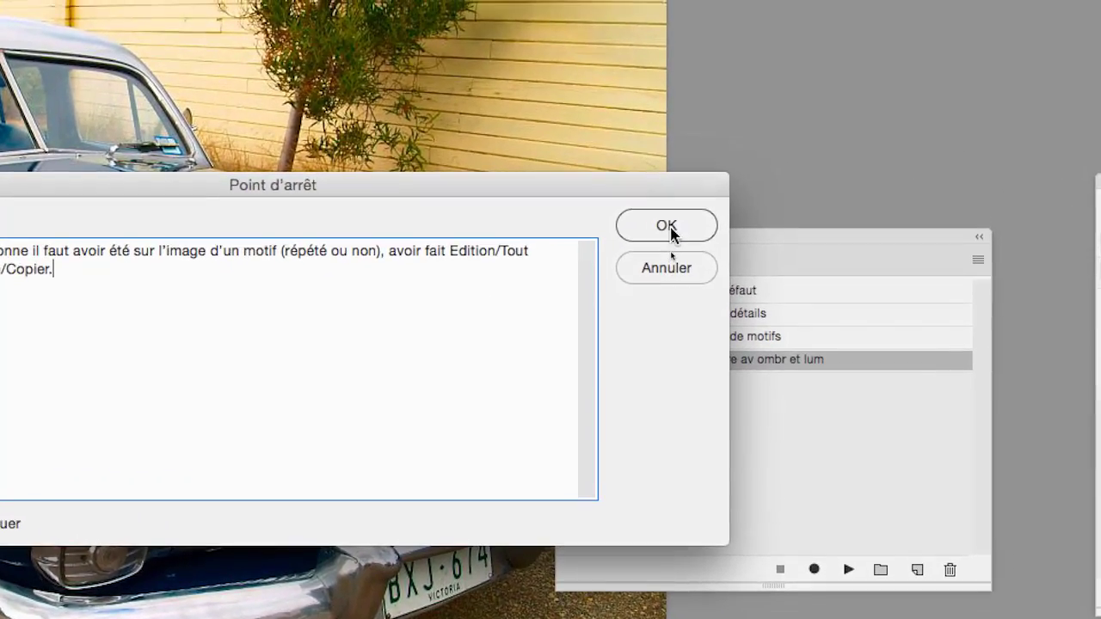
click(1015, 198)
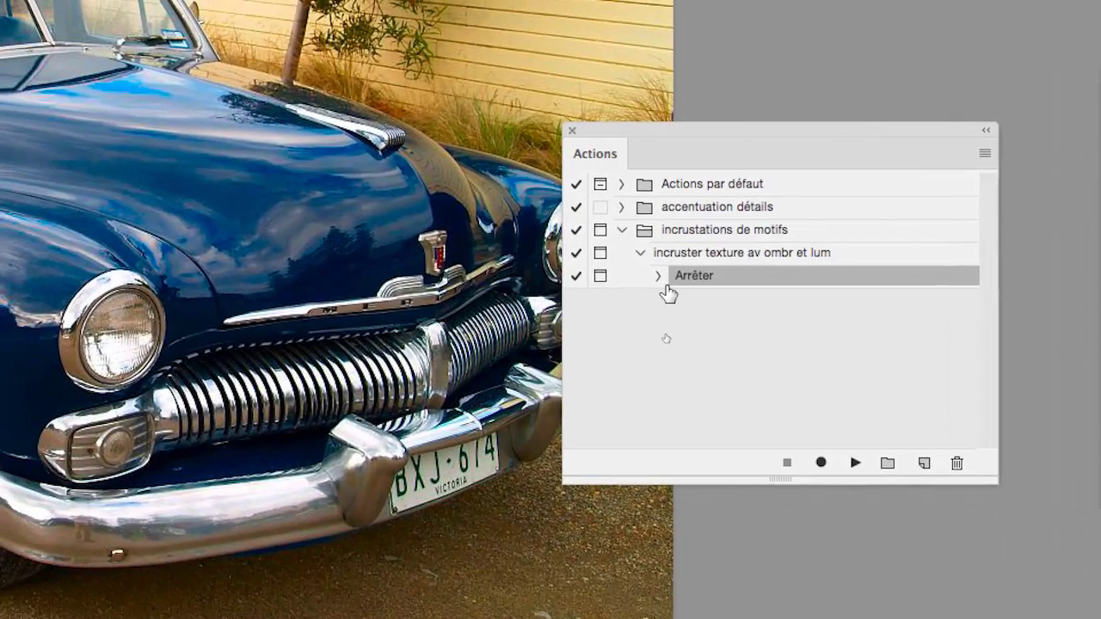
- Expand the Arrêter step and move and widen the Actions panel to read the whole stop message
click(621, 312)
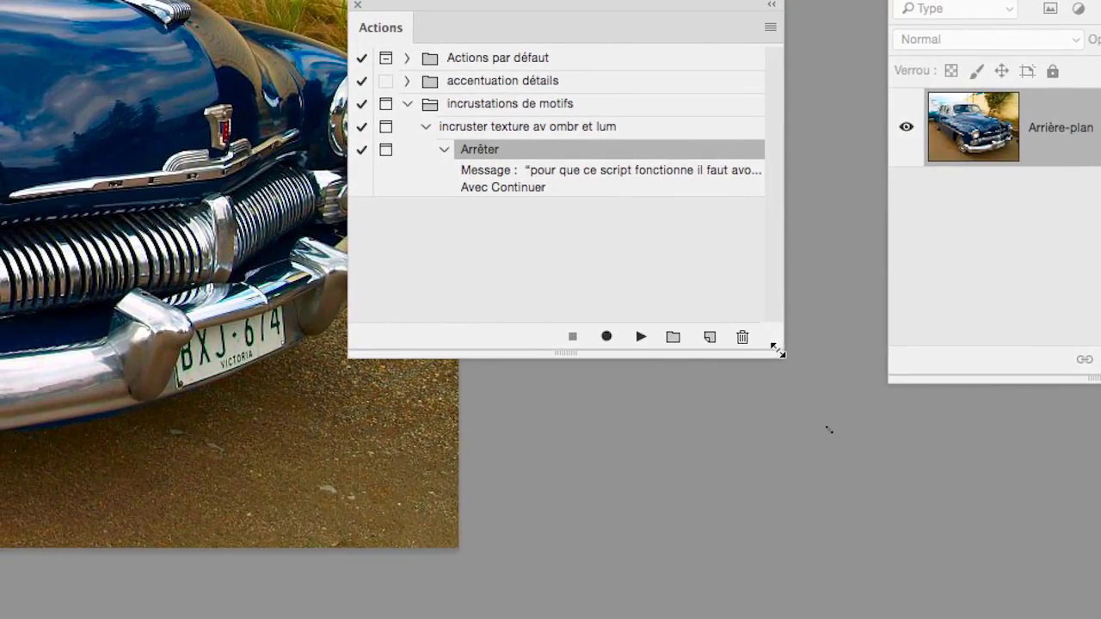
drag(779, 351, 1019, 344)
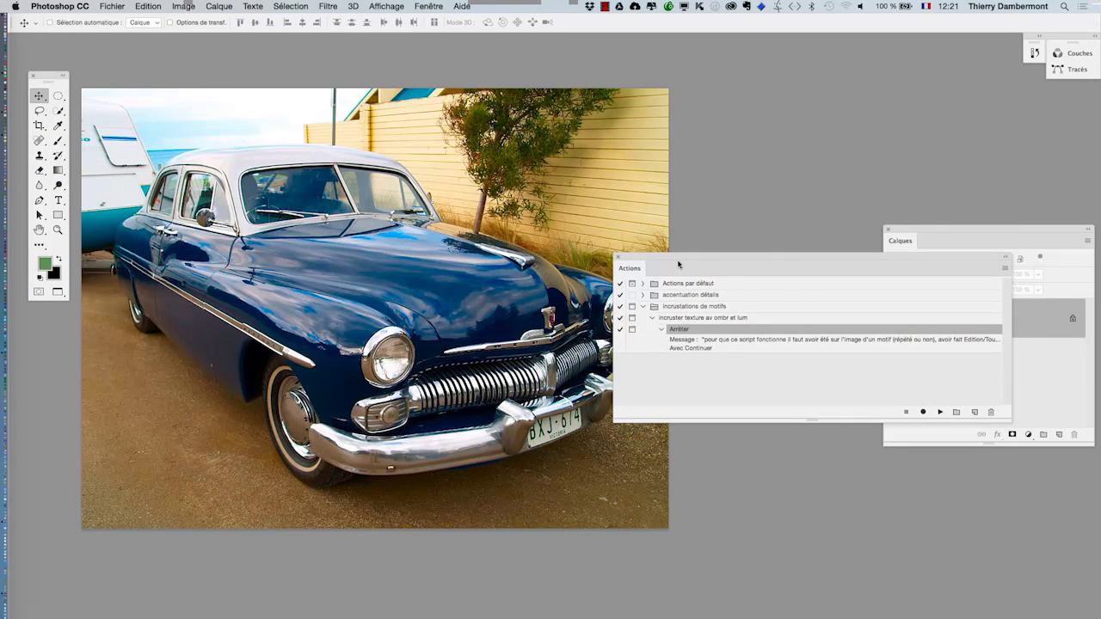
drag(677, 265, 175, 69)
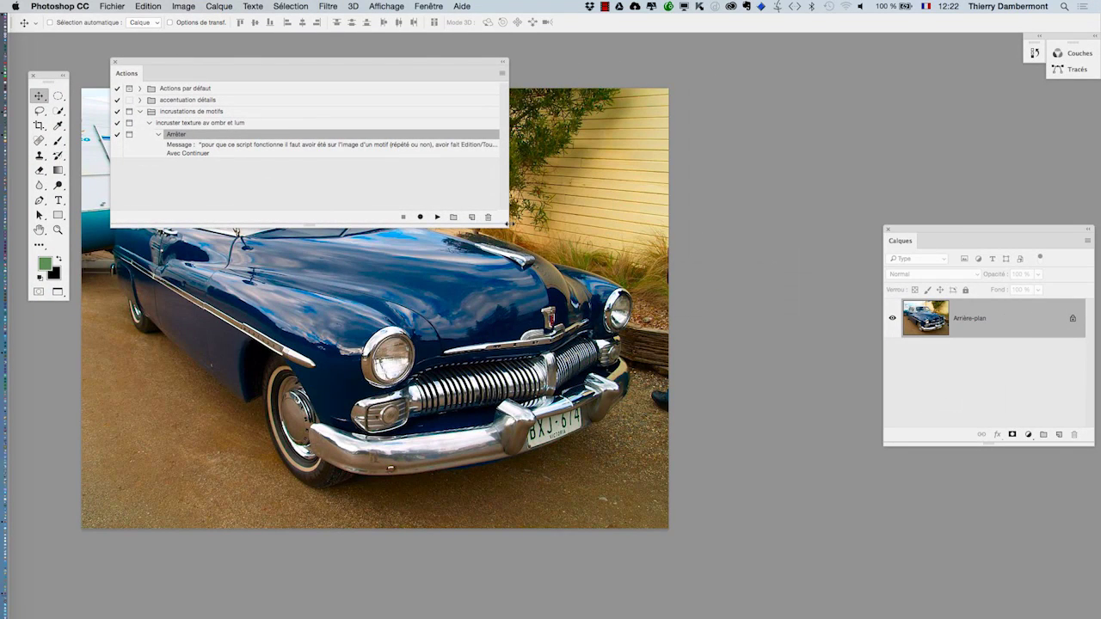
drag(505, 225, 1036, 200)
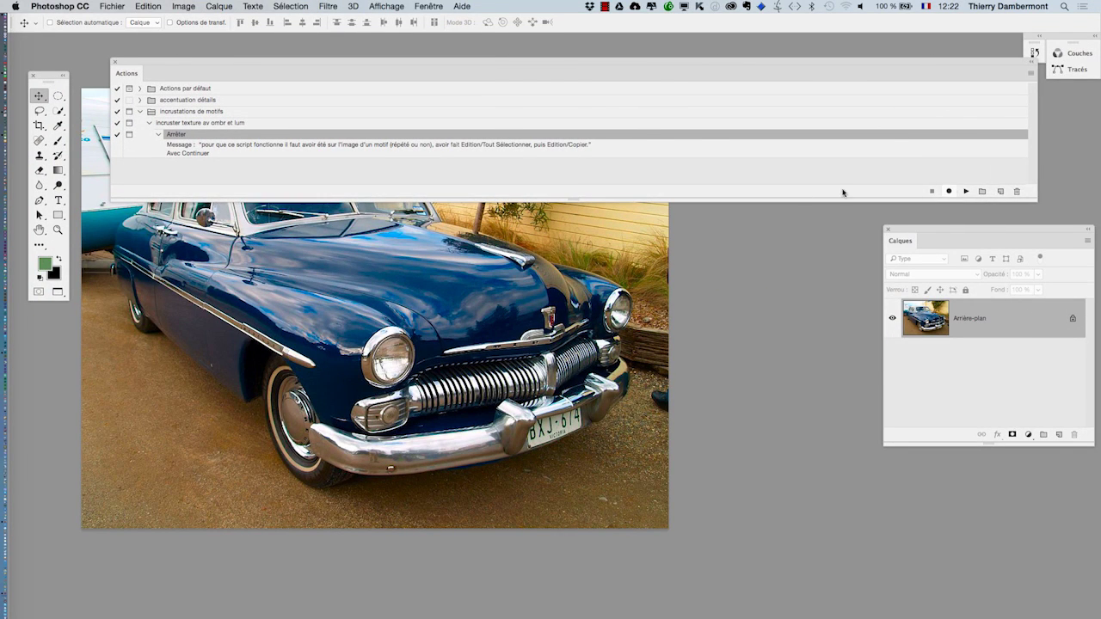
- Reopen the Arrêter step's message dialog to review its editable text, and close it again
double_click(342, 148)
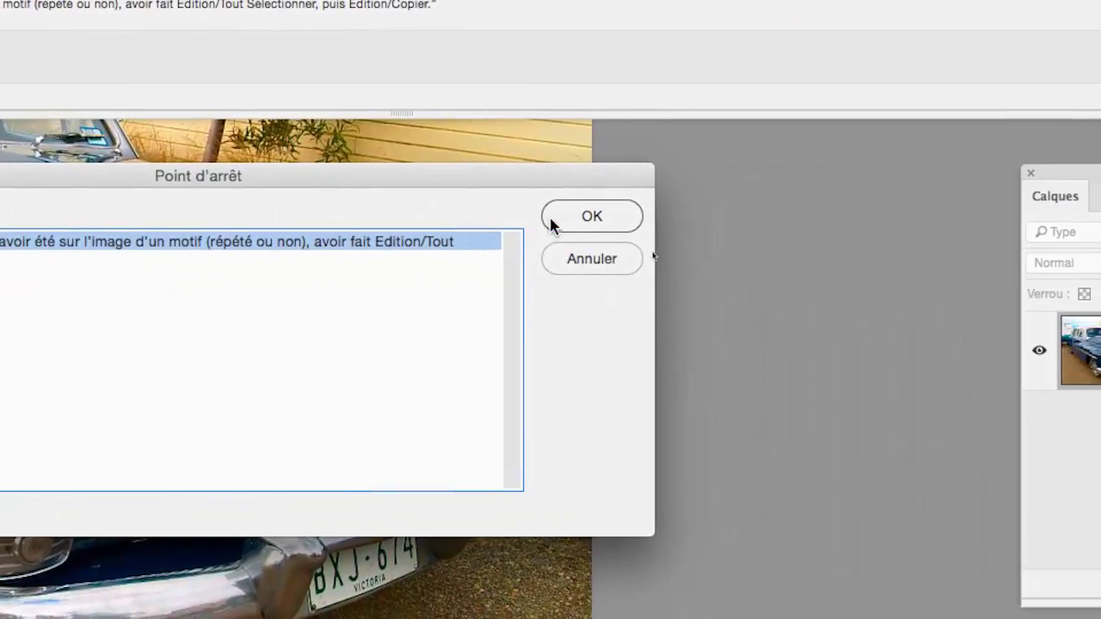
click(946, 263)
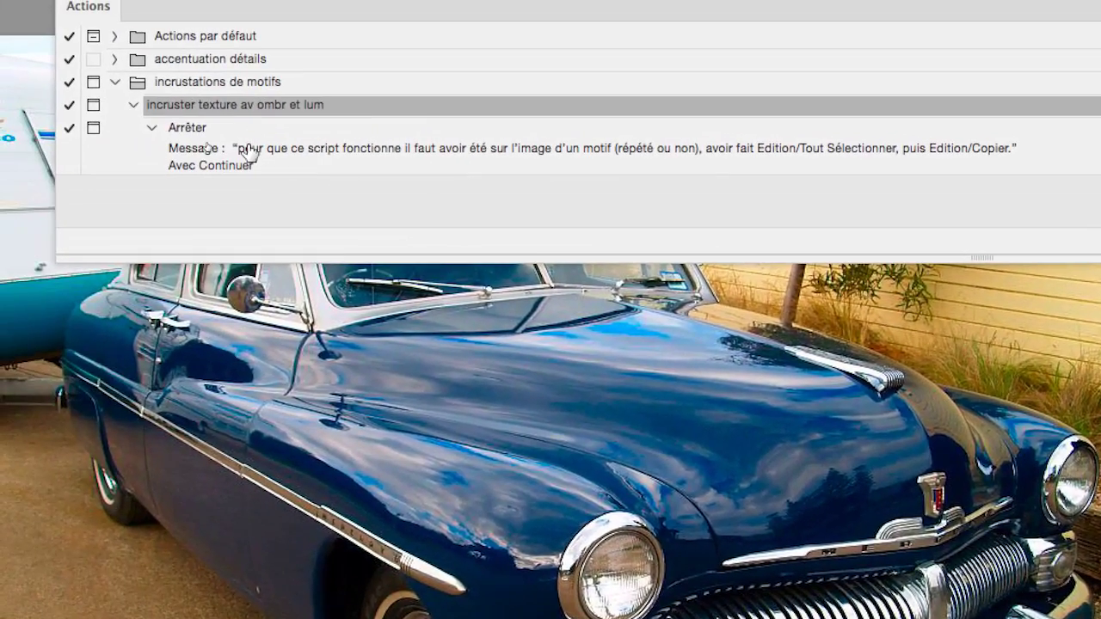
double_click(202, 140)
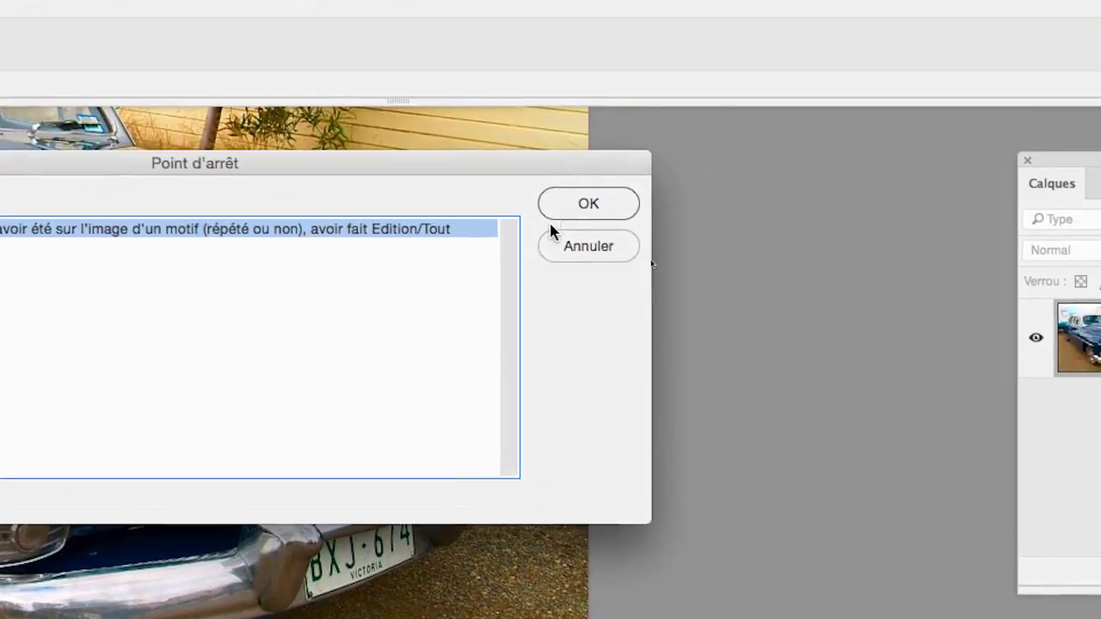
click(553, 217)
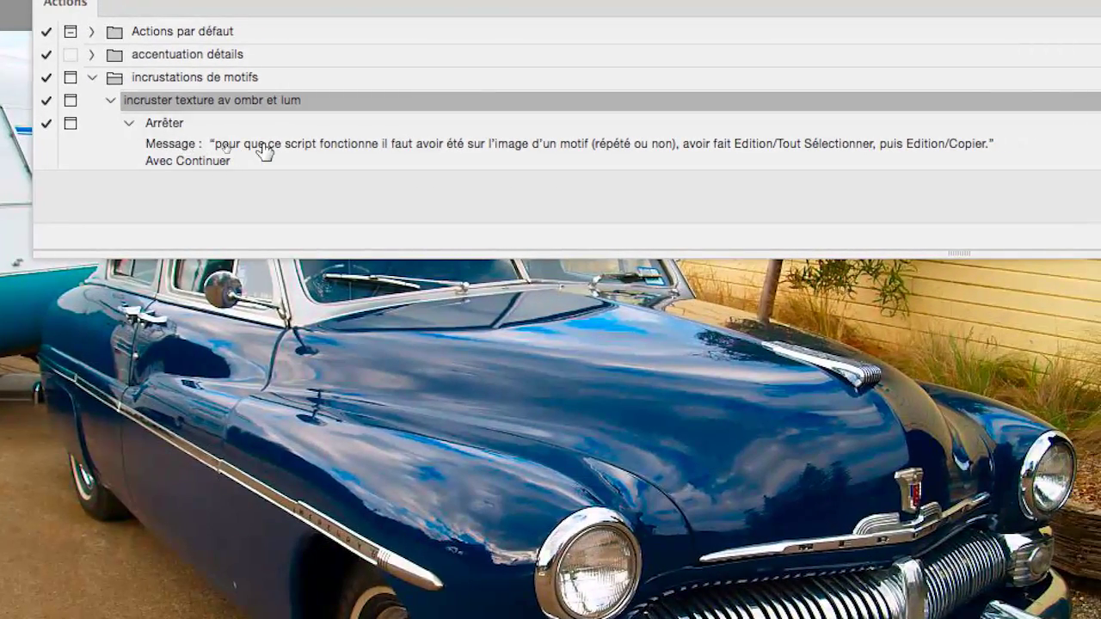
double_click(263, 150)
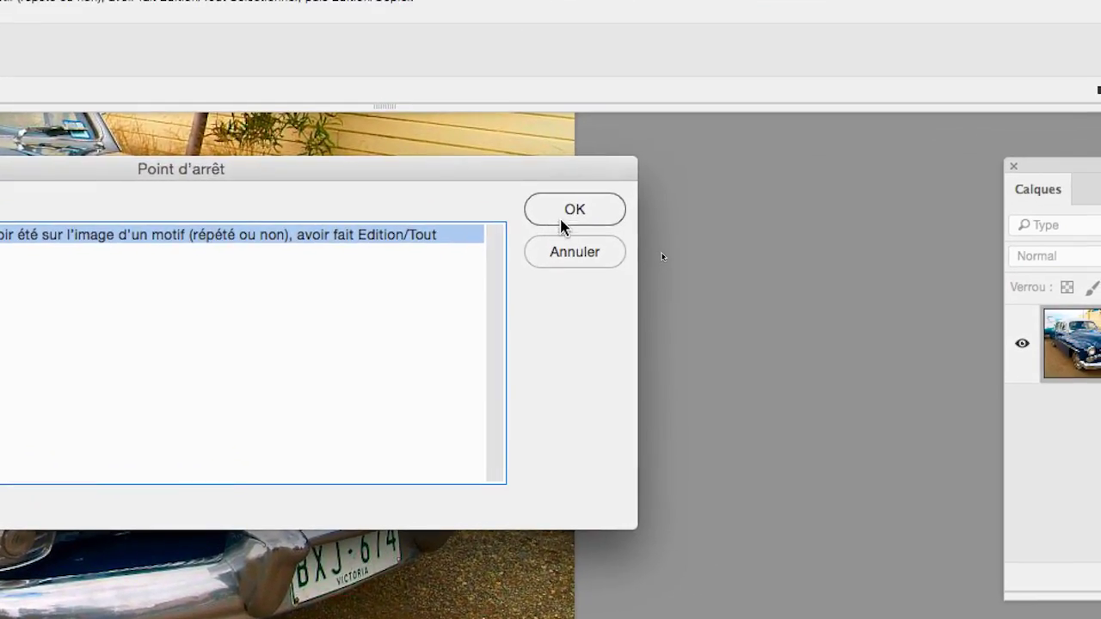
click(704, 209)
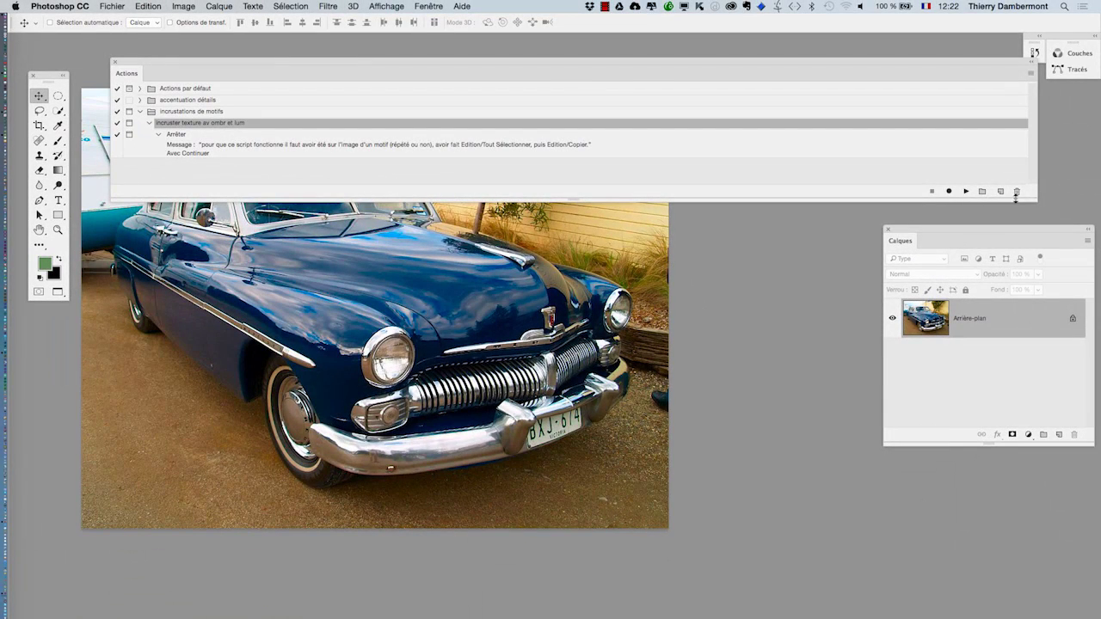
- Make the Actions panel narrower and taller, place it over the photo's edge near the Calques panel, and collapse the Arrêter step
drag(1035, 200, 358, 338)
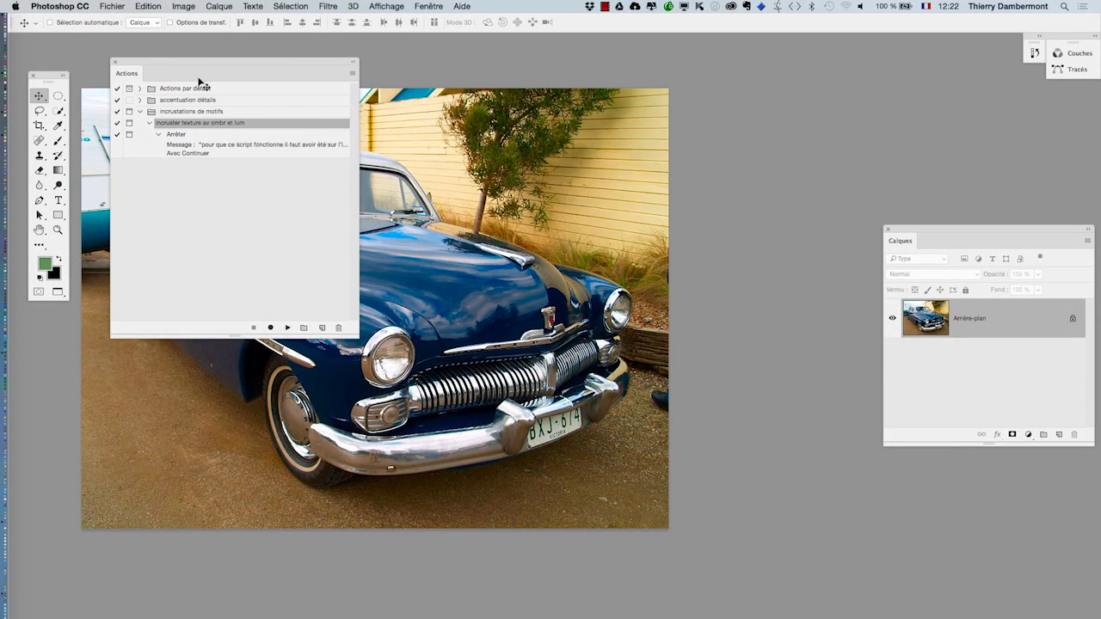
drag(151, 60, 583, 94)
click(591, 169)
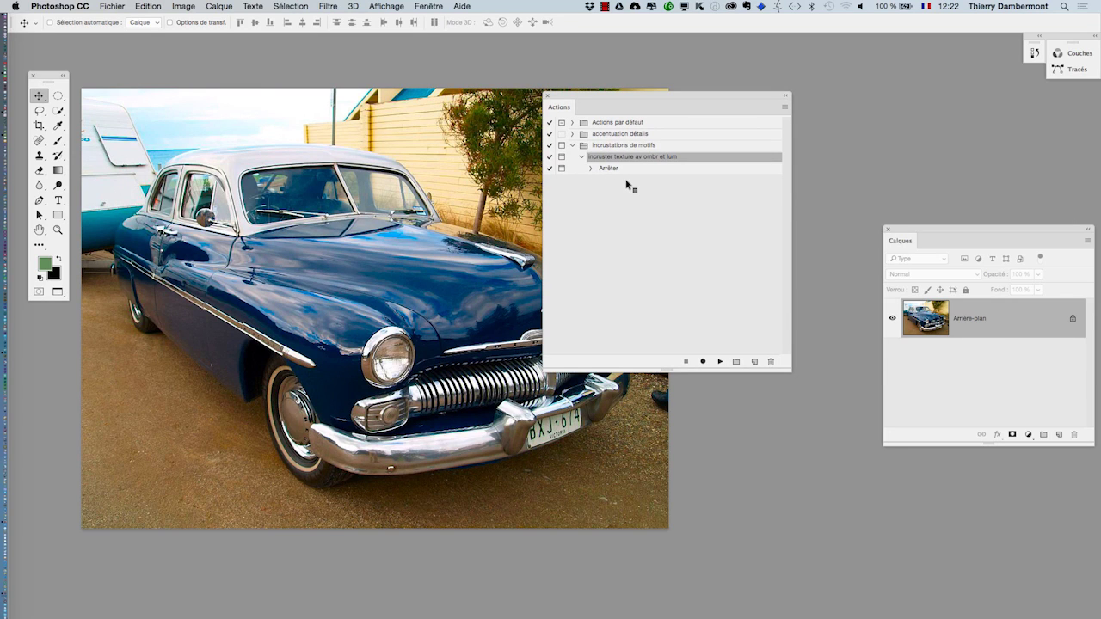
- Select the entire floral motif image and return to the car photo
key(ctrl+Tab)
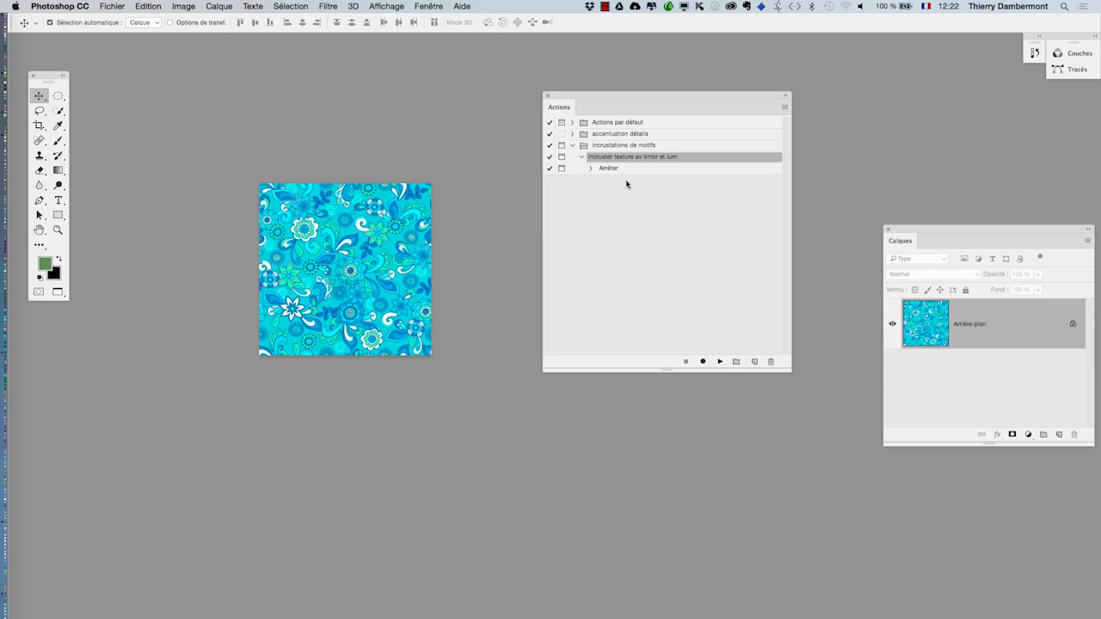
key(super+a)
key(ctrl+Tab)
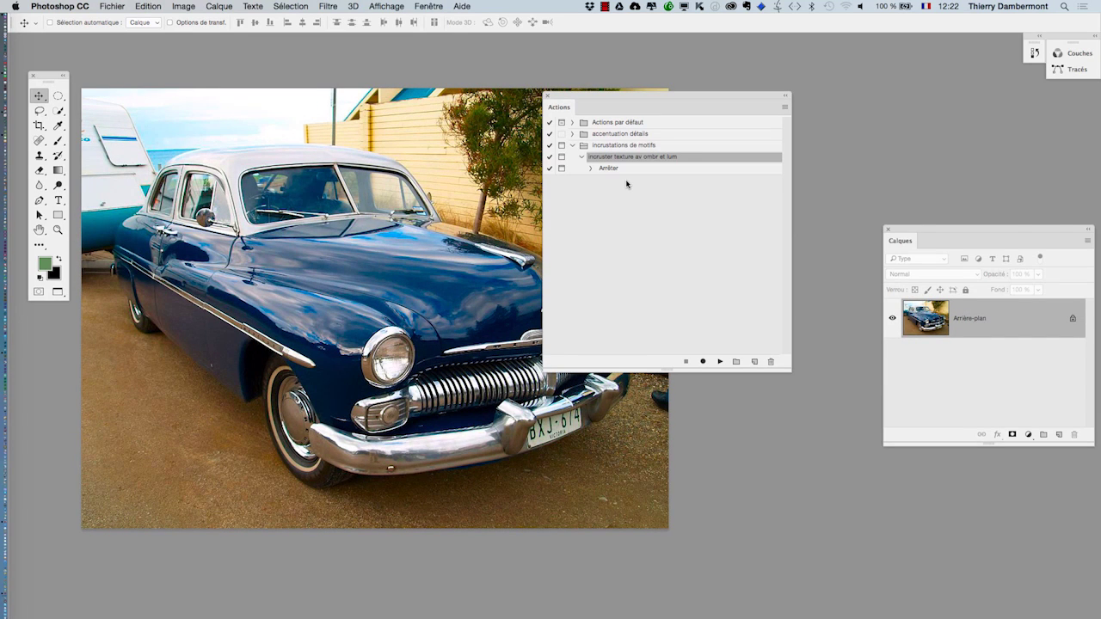